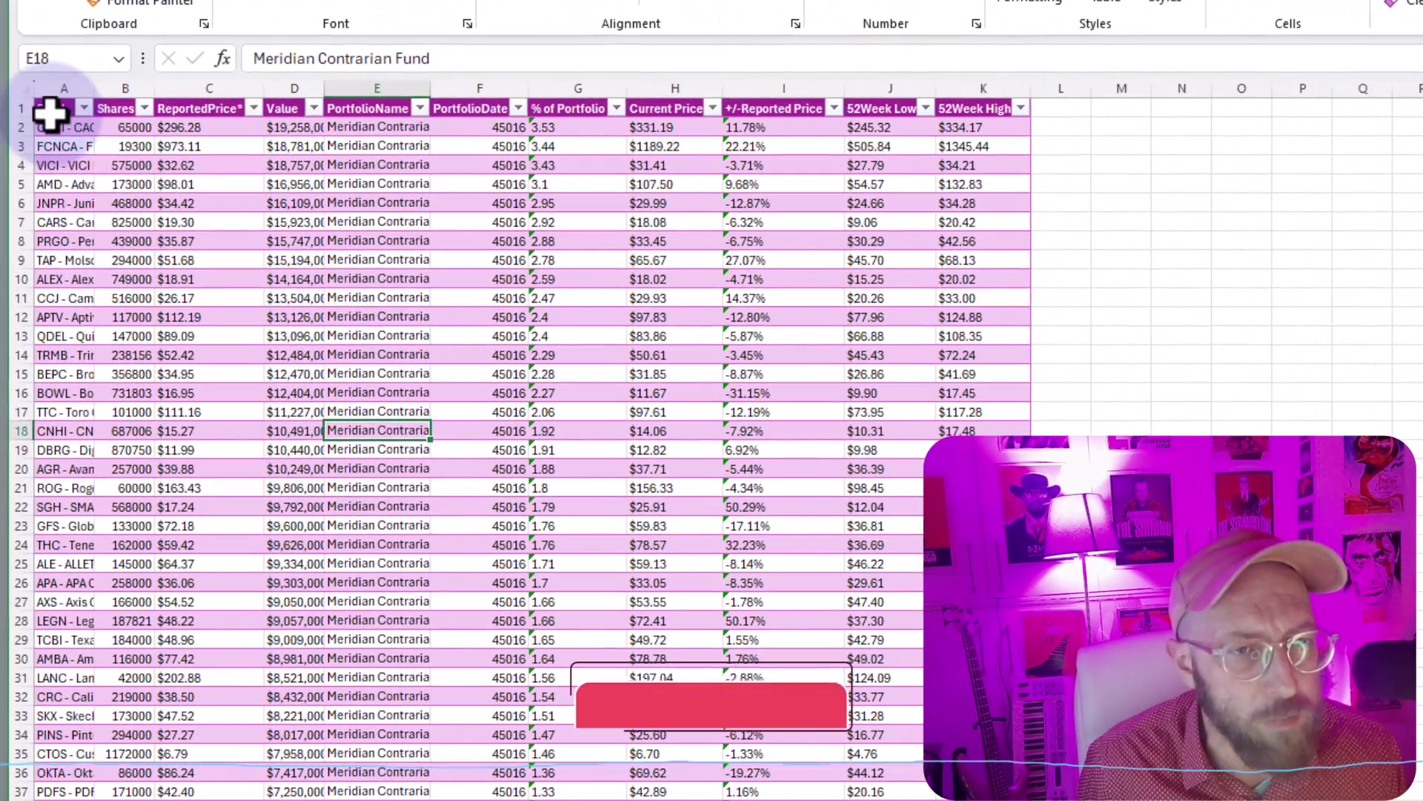
Step: Examine the finished example's source stock table, its Columns and Order list, and the reordered output table beside it
drag(50, 114, 919, 674)
click(779, 791)
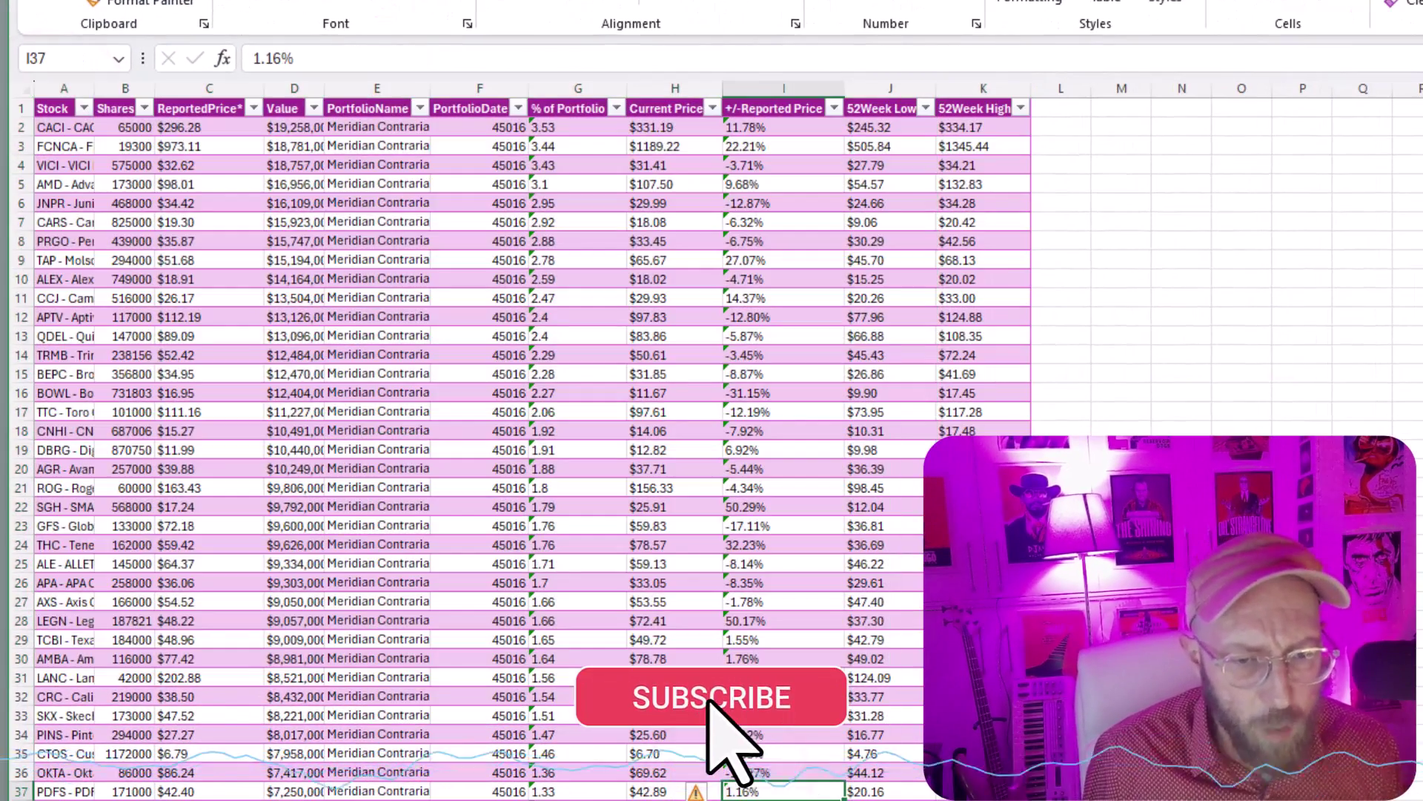
key(ctrl+Page_Down)
click(343, 514)
click(98, 106)
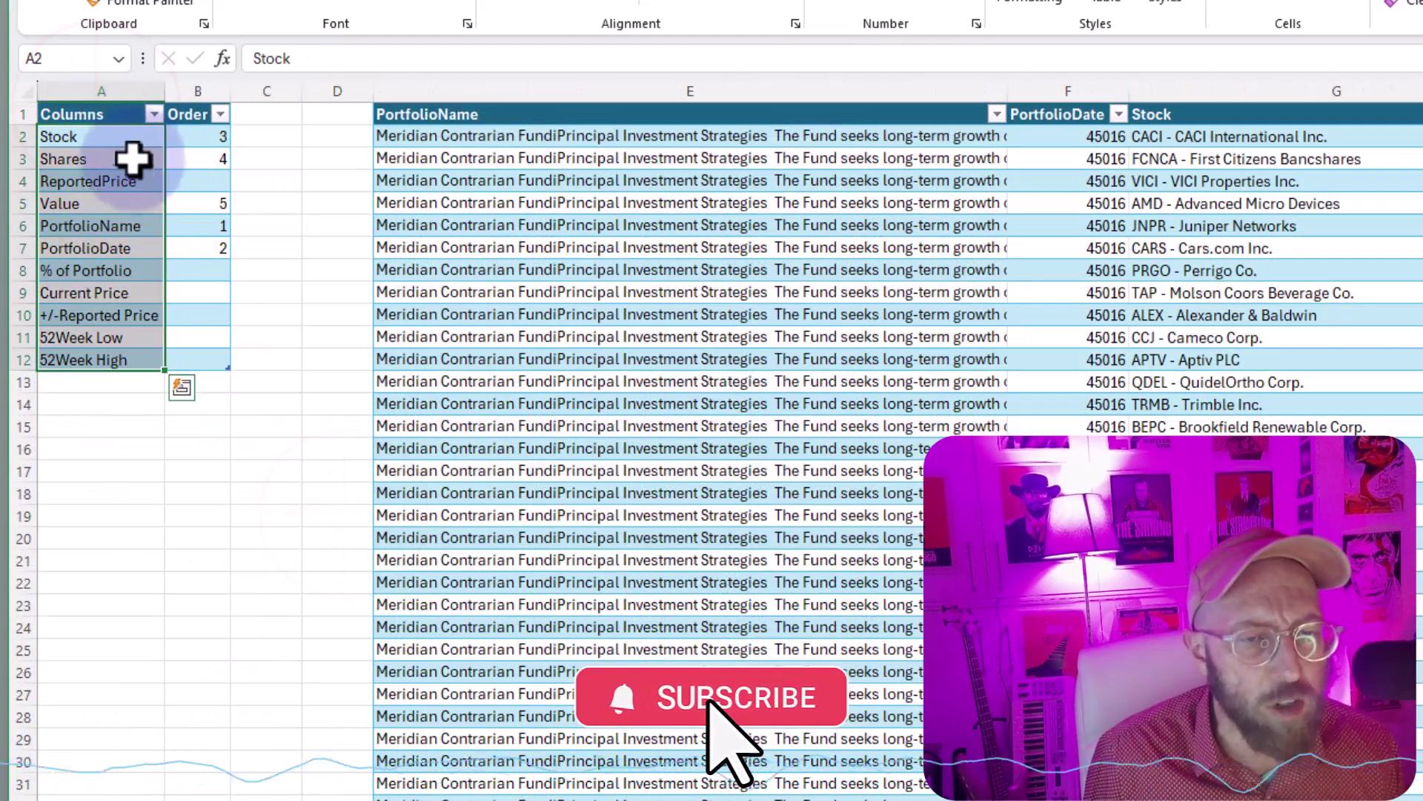
drag(111, 118, 203, 359)
click(200, 247)
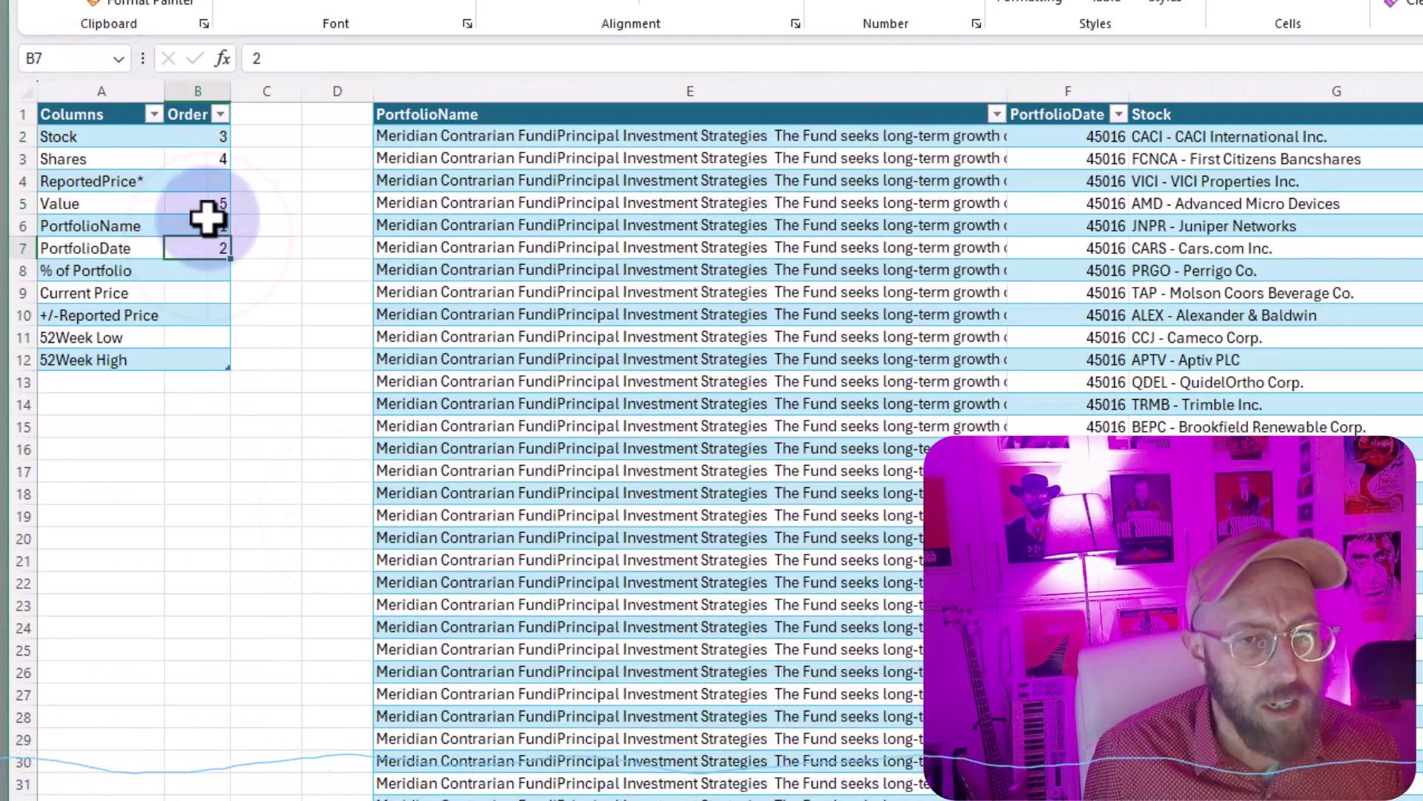
Step: Refresh the reordered portfolio table and review the entries and blanks in the Columns and Order list
right_click(652, 158)
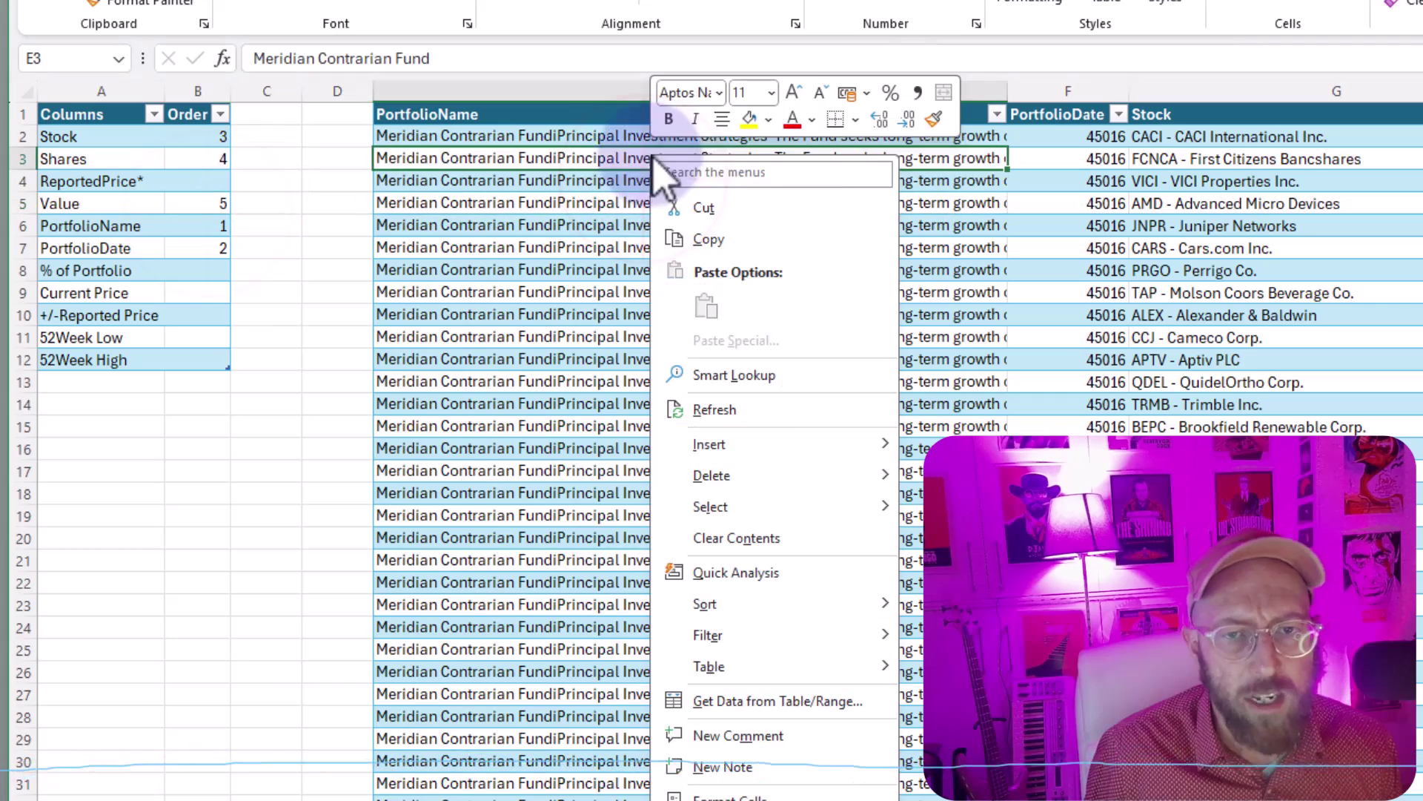
click(742, 407)
drag(82, 140, 185, 358)
drag(175, 291, 172, 270)
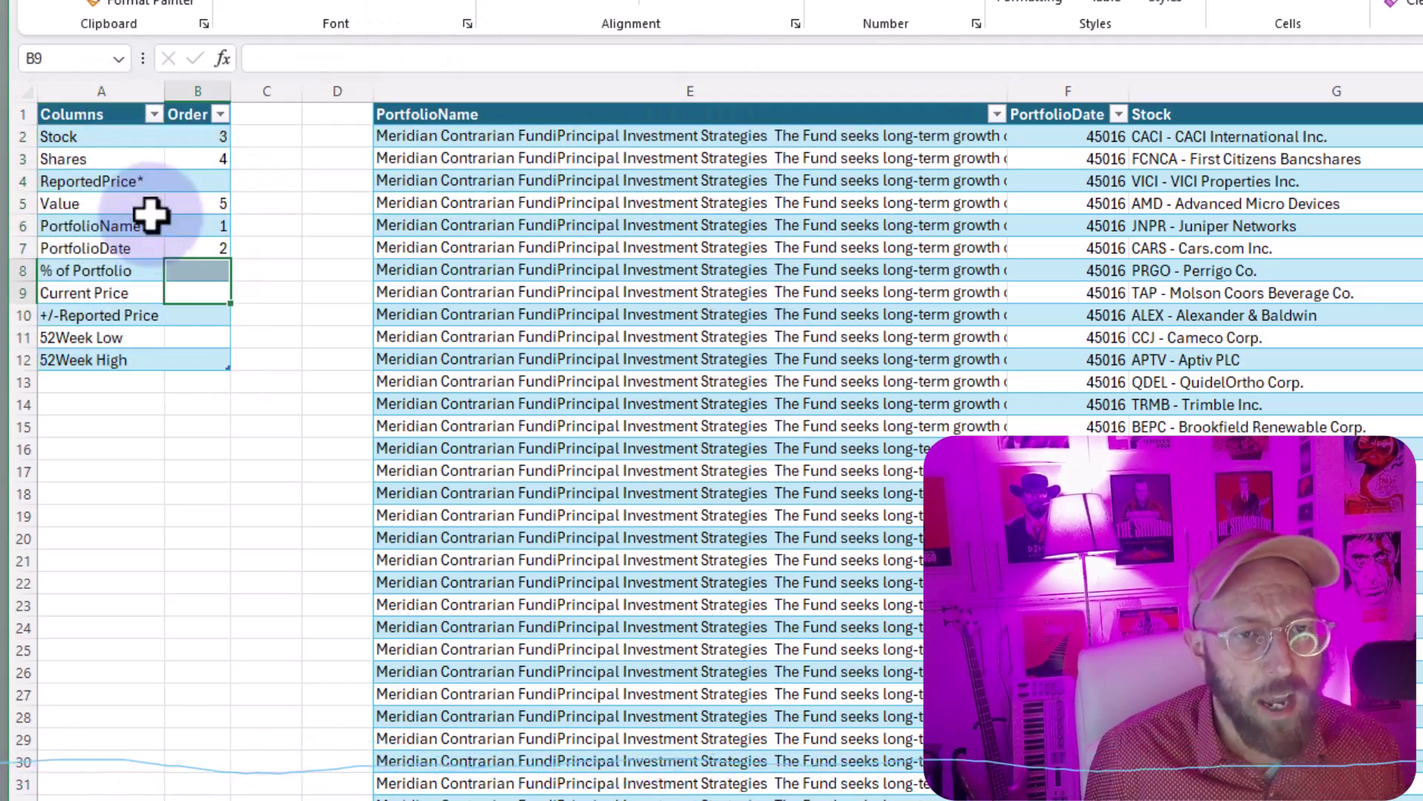
drag(207, 181, 205, 209)
click(176, 300)
drag(132, 268, 116, 357)
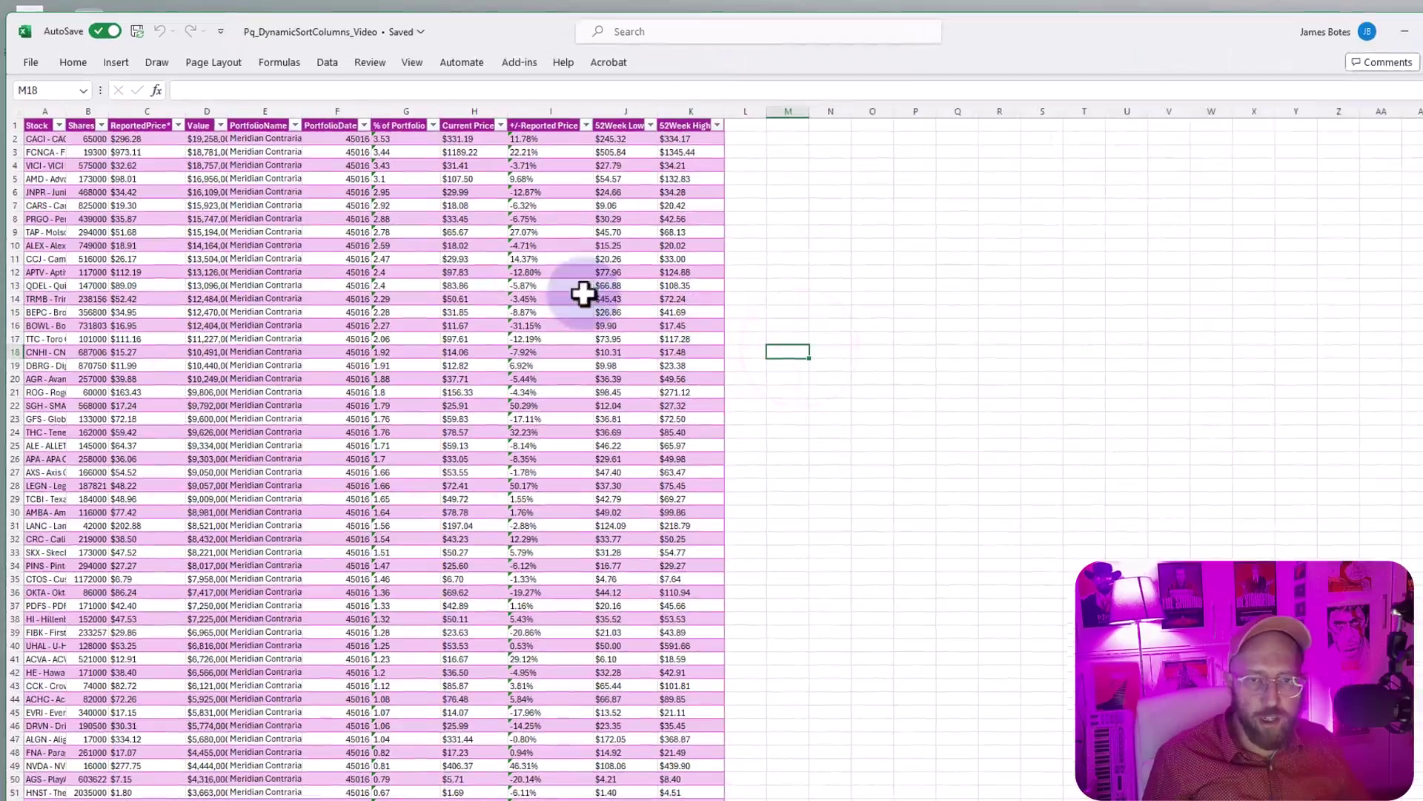
Step: Load the purple stock table from the worksheet into the Power Query Editor as a new query
click(492, 348)
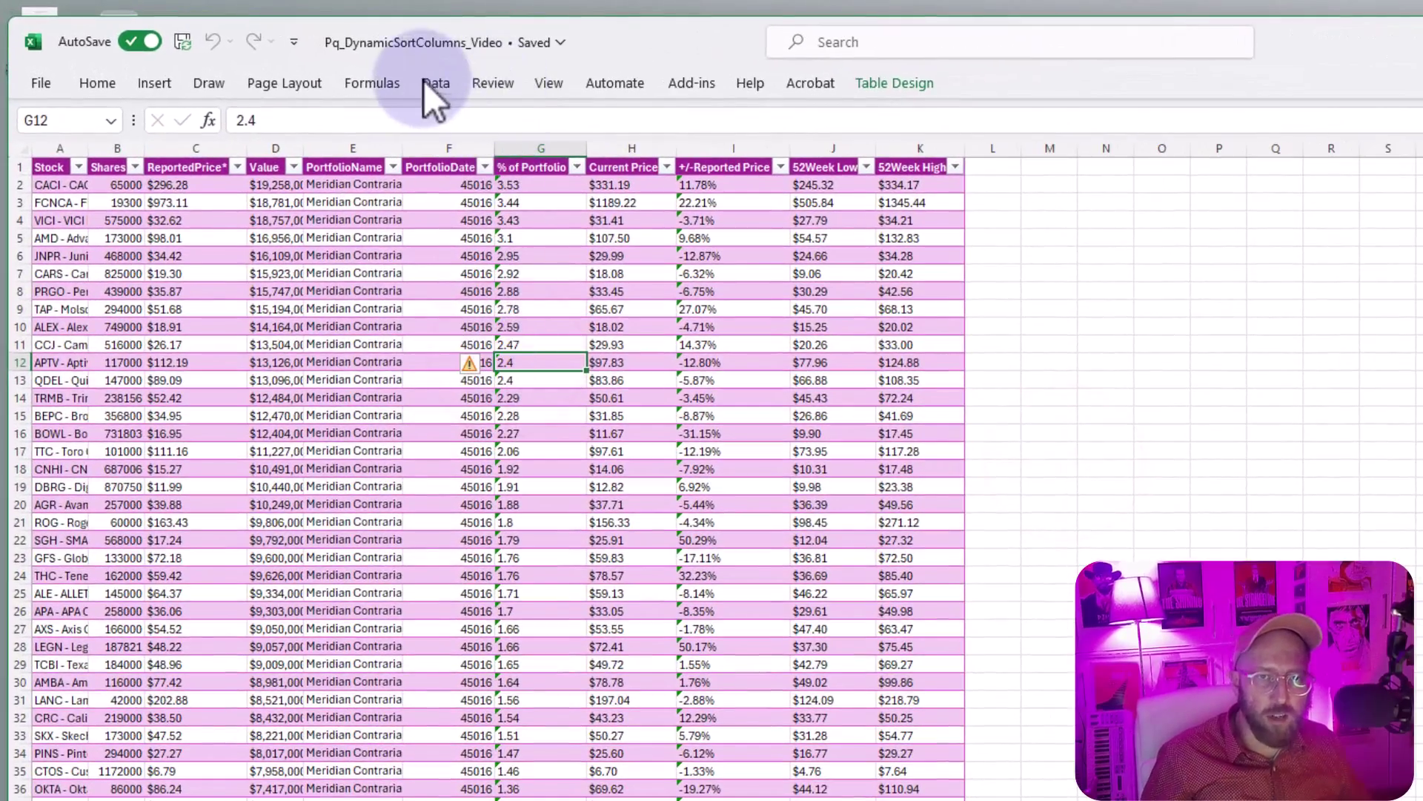
click(421, 80)
click(135, 171)
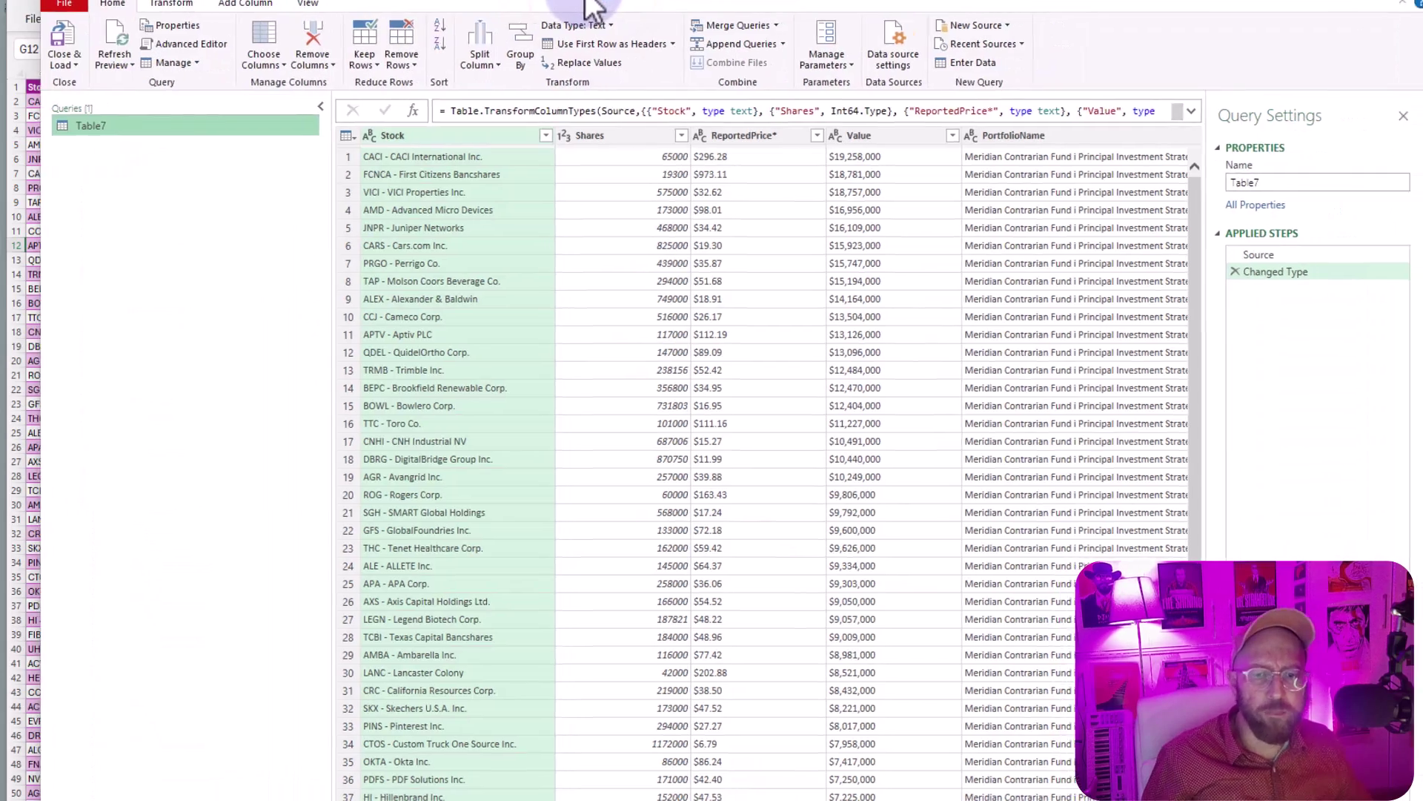
mouse_move(586, 2)
mouse_down()
mouse_move(539, 2)
mouse_move(575, 0)
mouse_up()
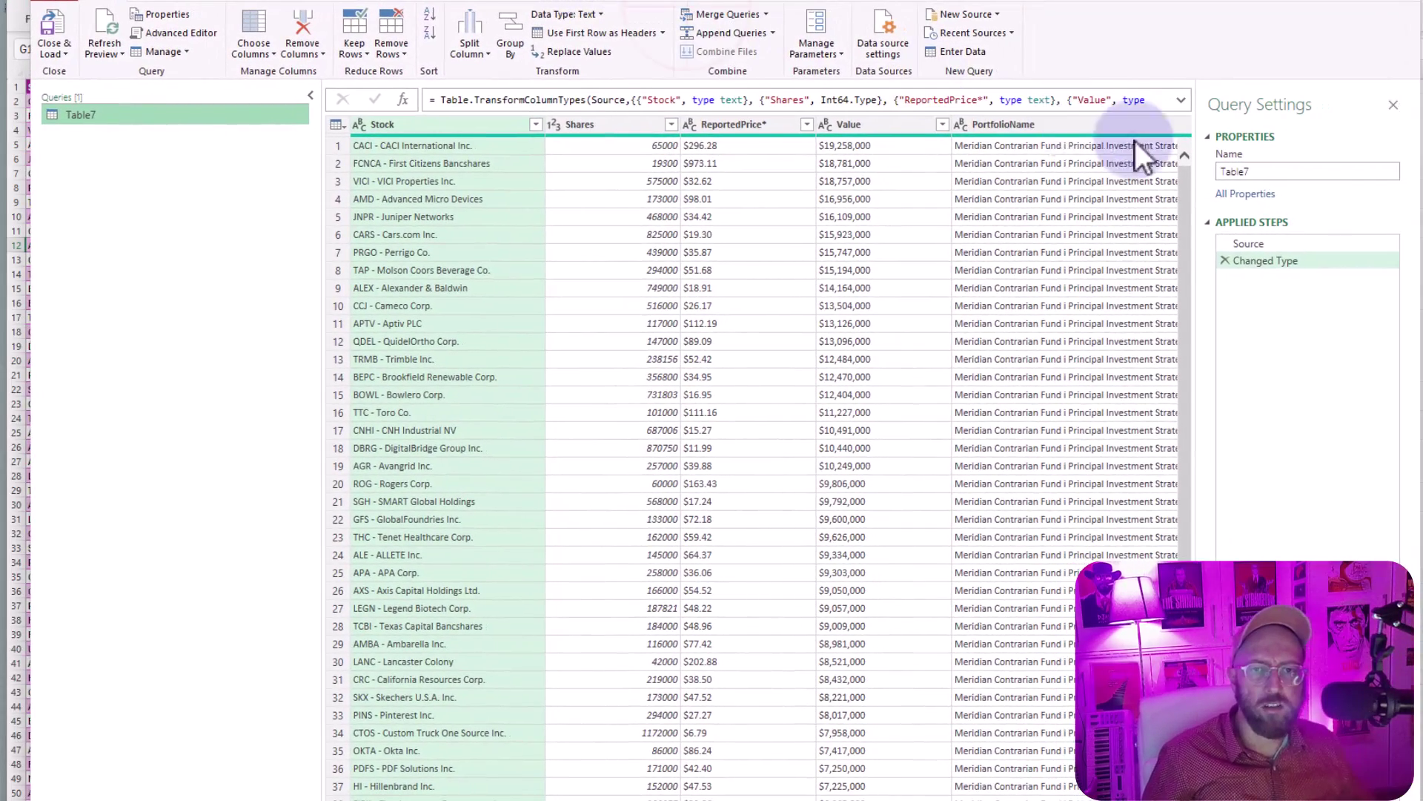
Step: Rename the query to Columns and delete its Changed Type step
double_click(1235, 172)
text(Co)
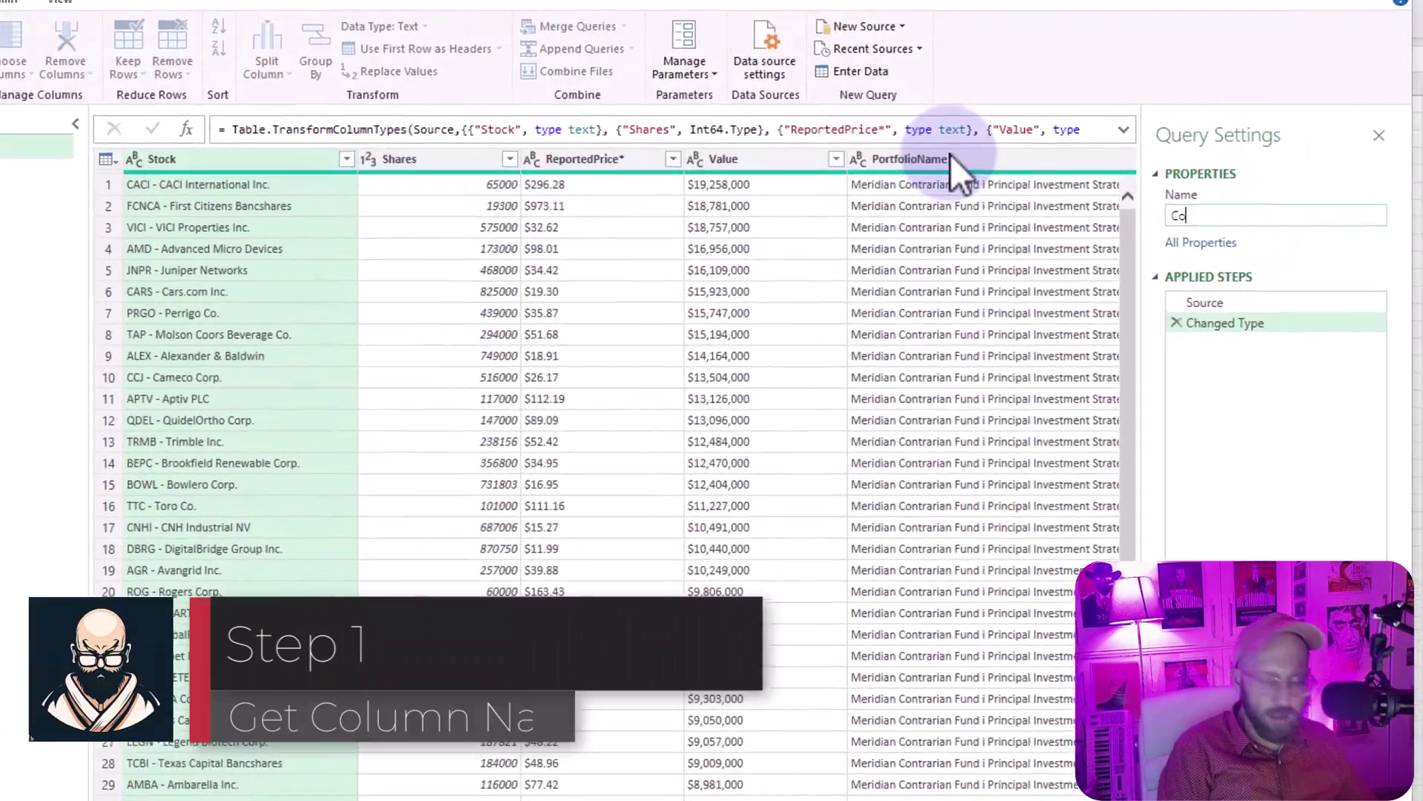
text(lumns)
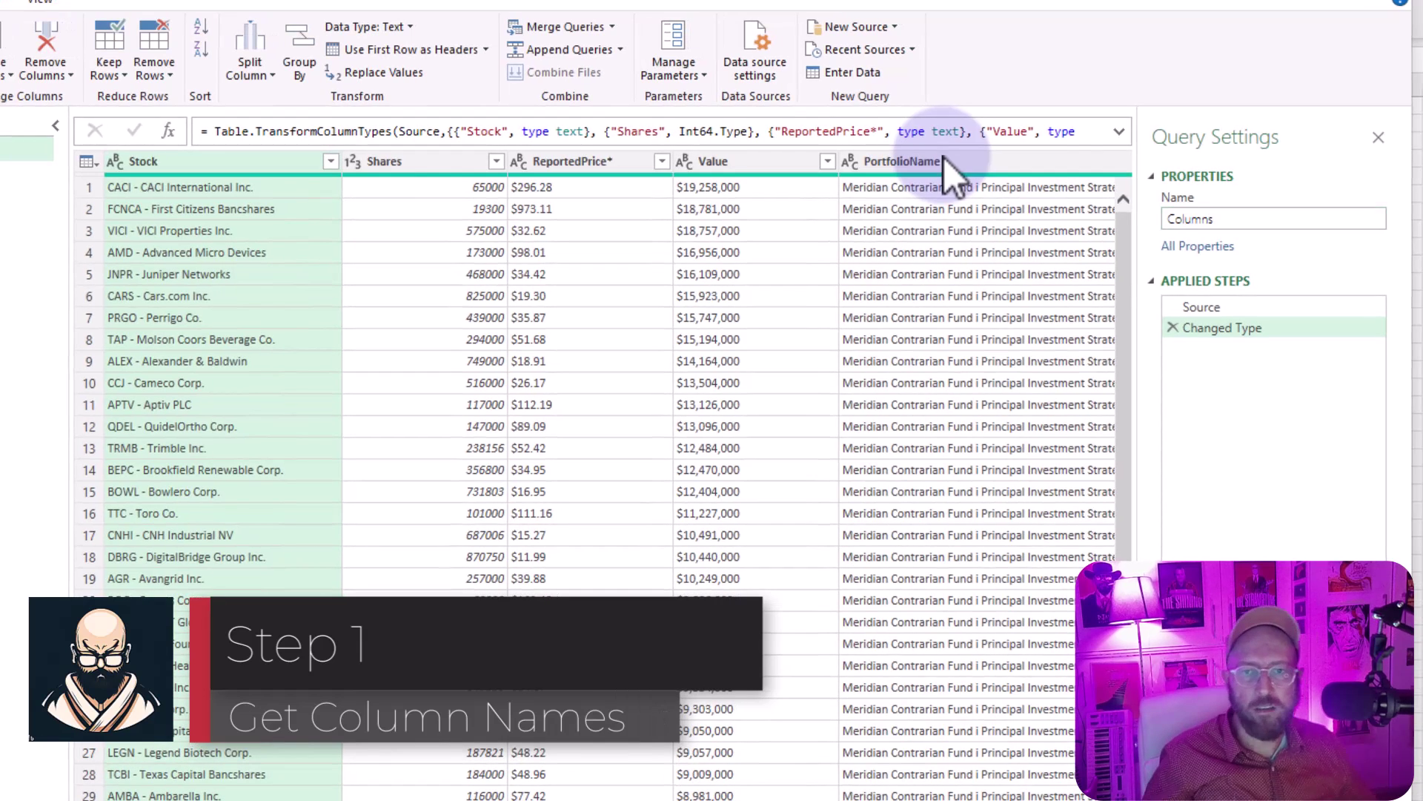
click(1173, 328)
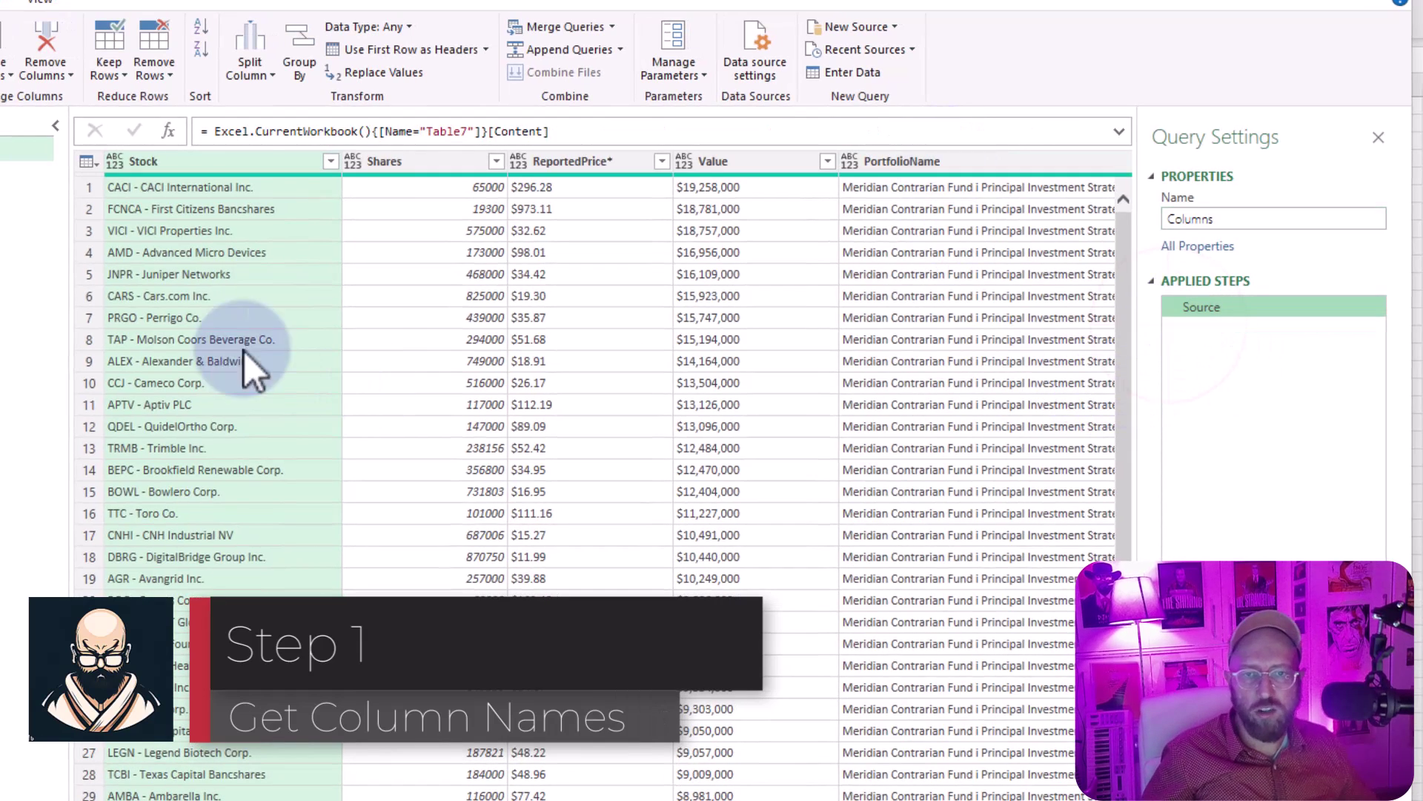
Step: Add a custom step with the formula =Table.ColumnNames(Source) to list the table's column names
click(167, 132)
click(204, 131)
text(table)
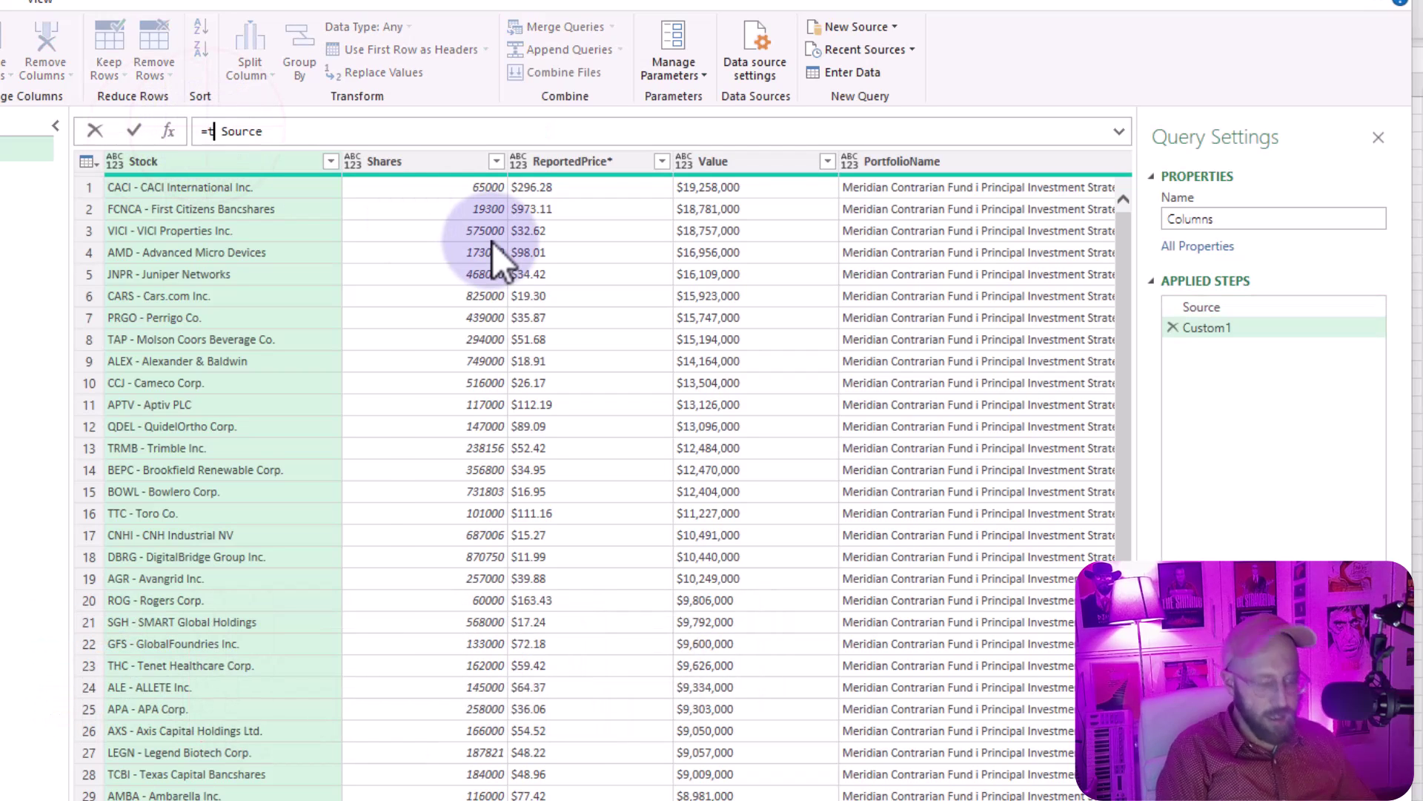
text(col)
key(Down)
key(Down)
key(Tab)
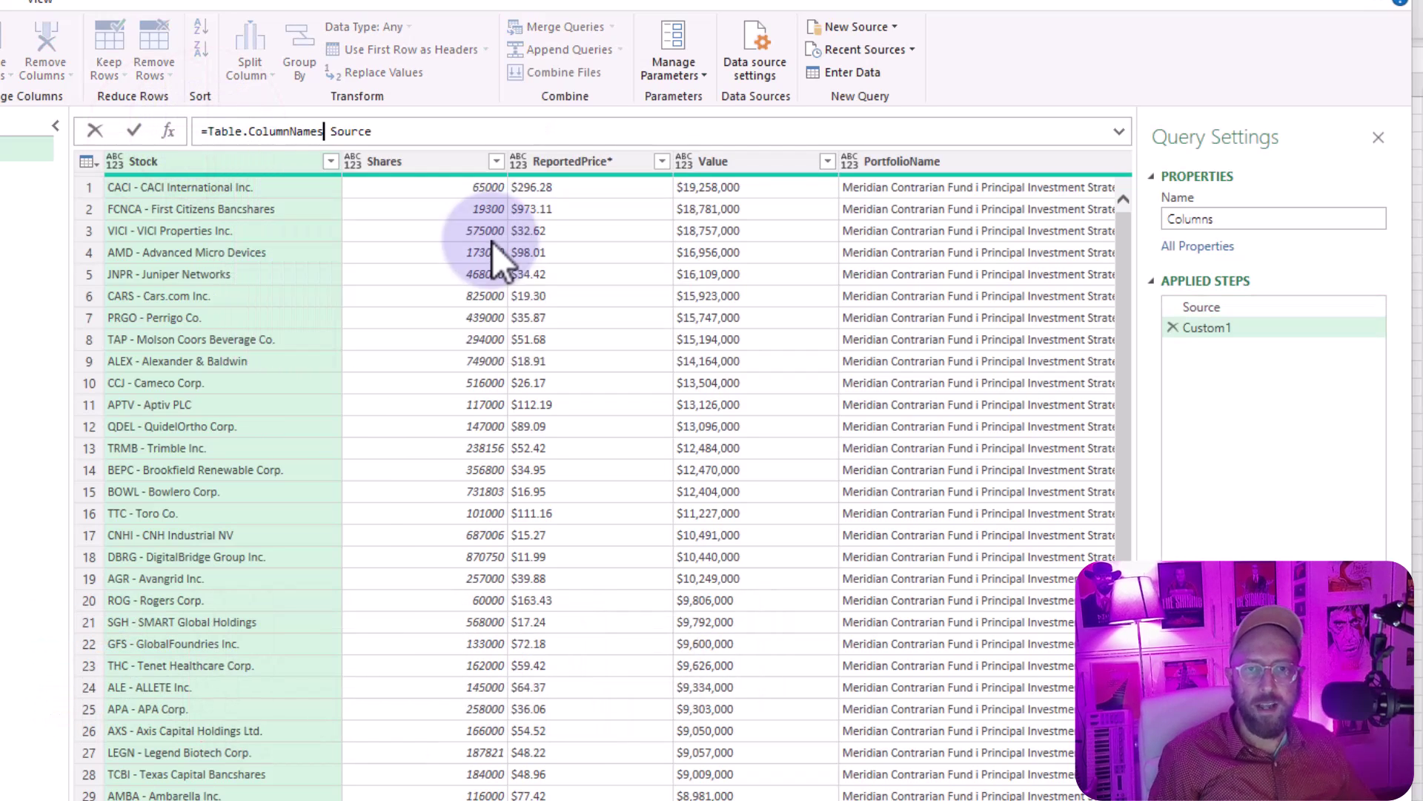
text(()
key(Delete)
key(End)
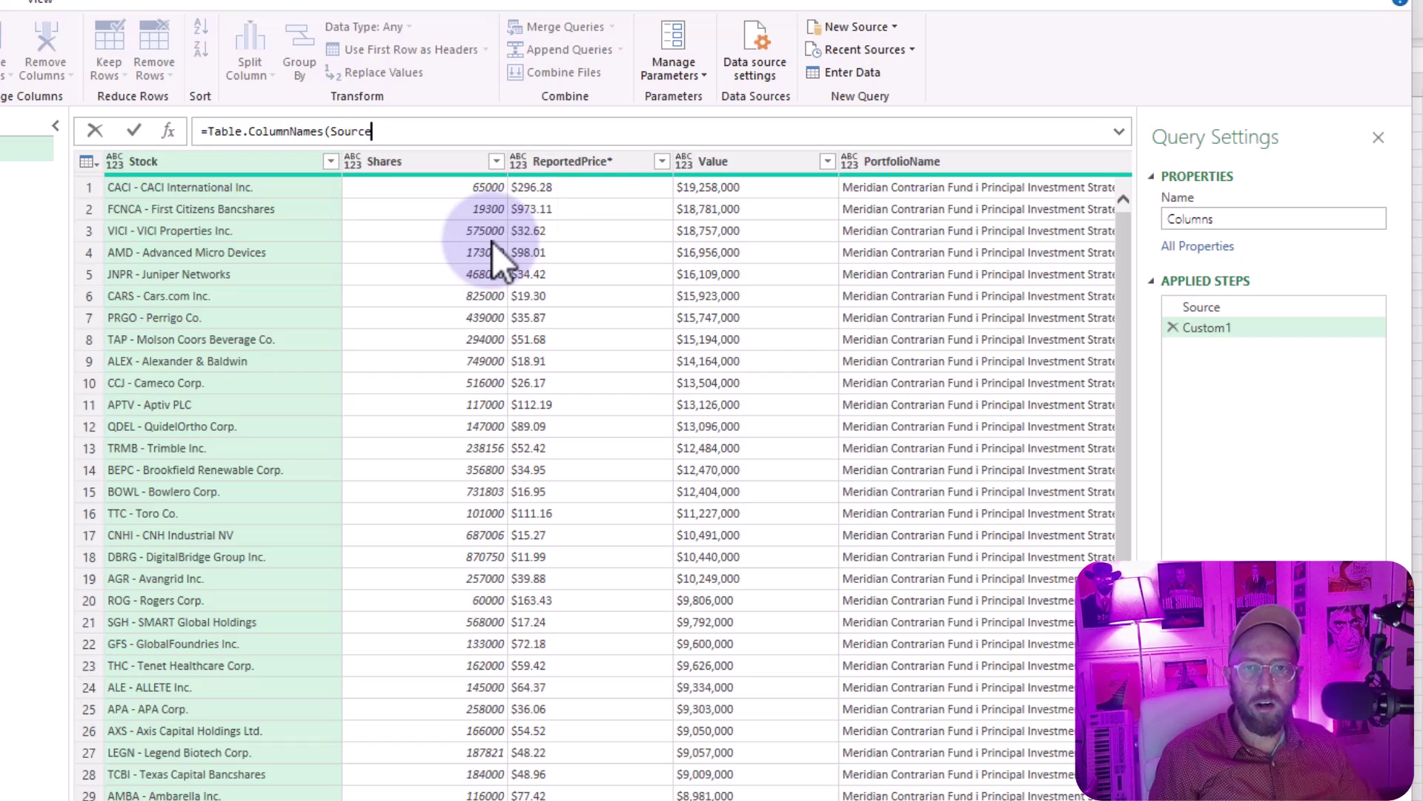
text())
key(Return)
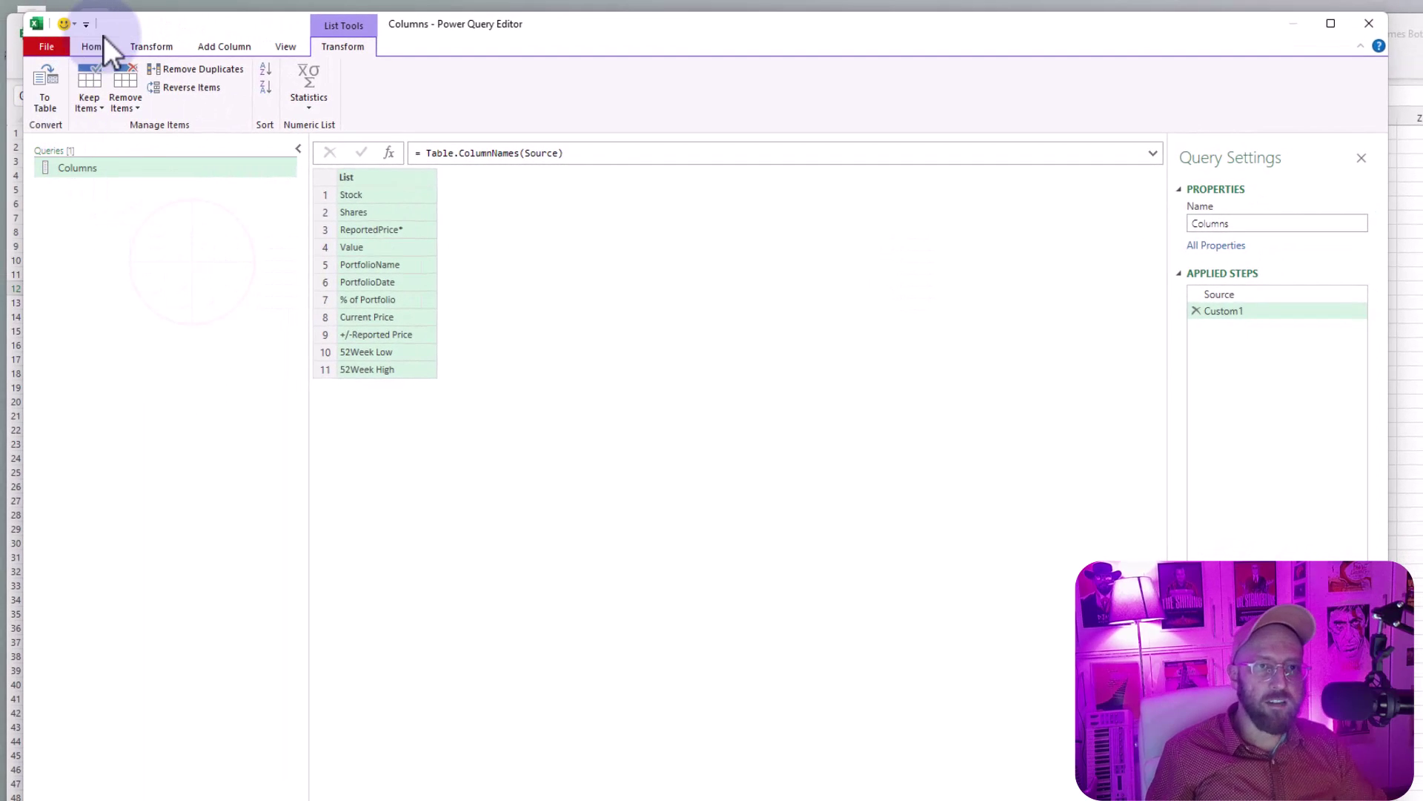
Step: Close the query editor, load the Columns list to a new worksheet, and check the loaded names
click(94, 46)
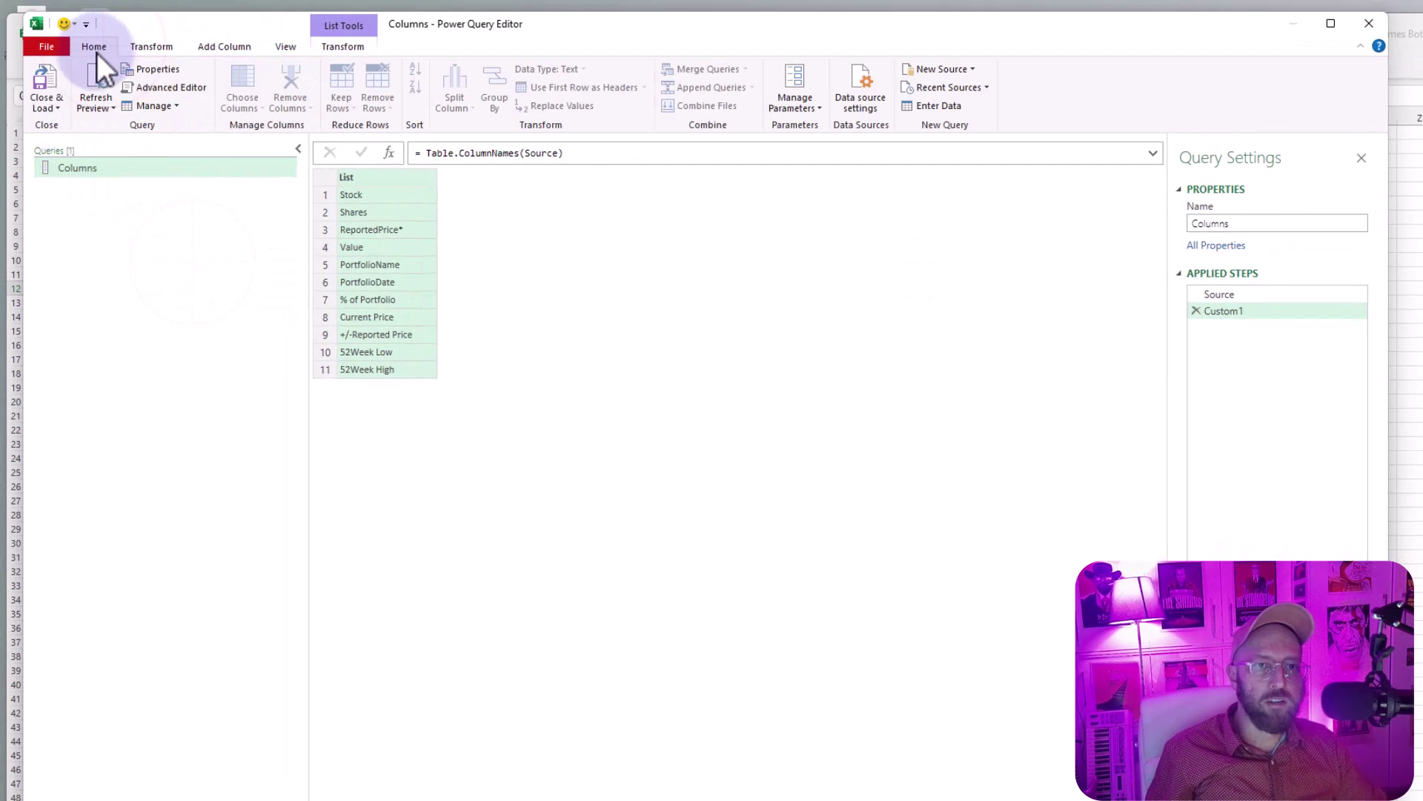
click(54, 86)
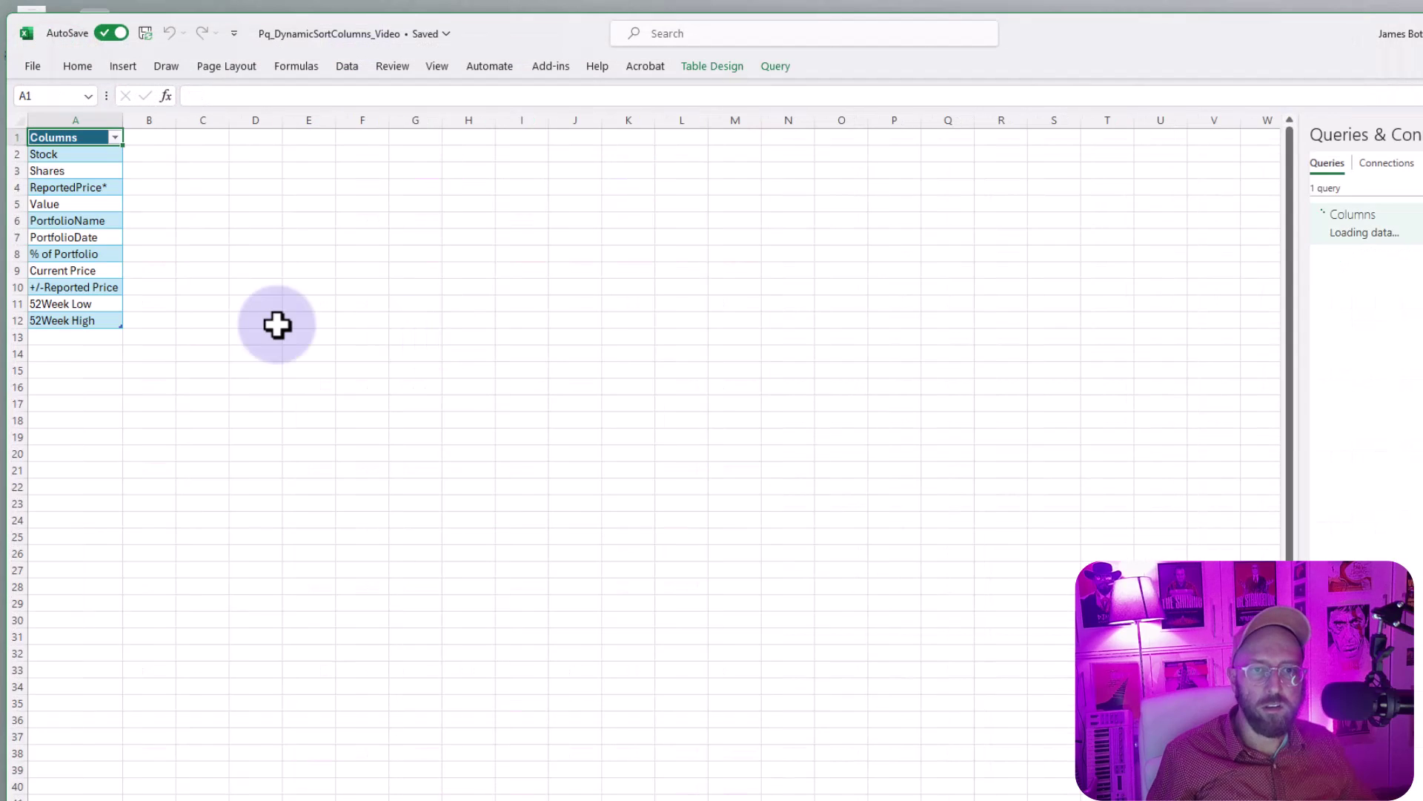
click(243, 280)
drag(73, 153, 82, 319)
click(427, 300)
Step: Add an Order column to the Columns table, entering 1 for PortfolioName and 2 for PortfolioDate
click(169, 139)
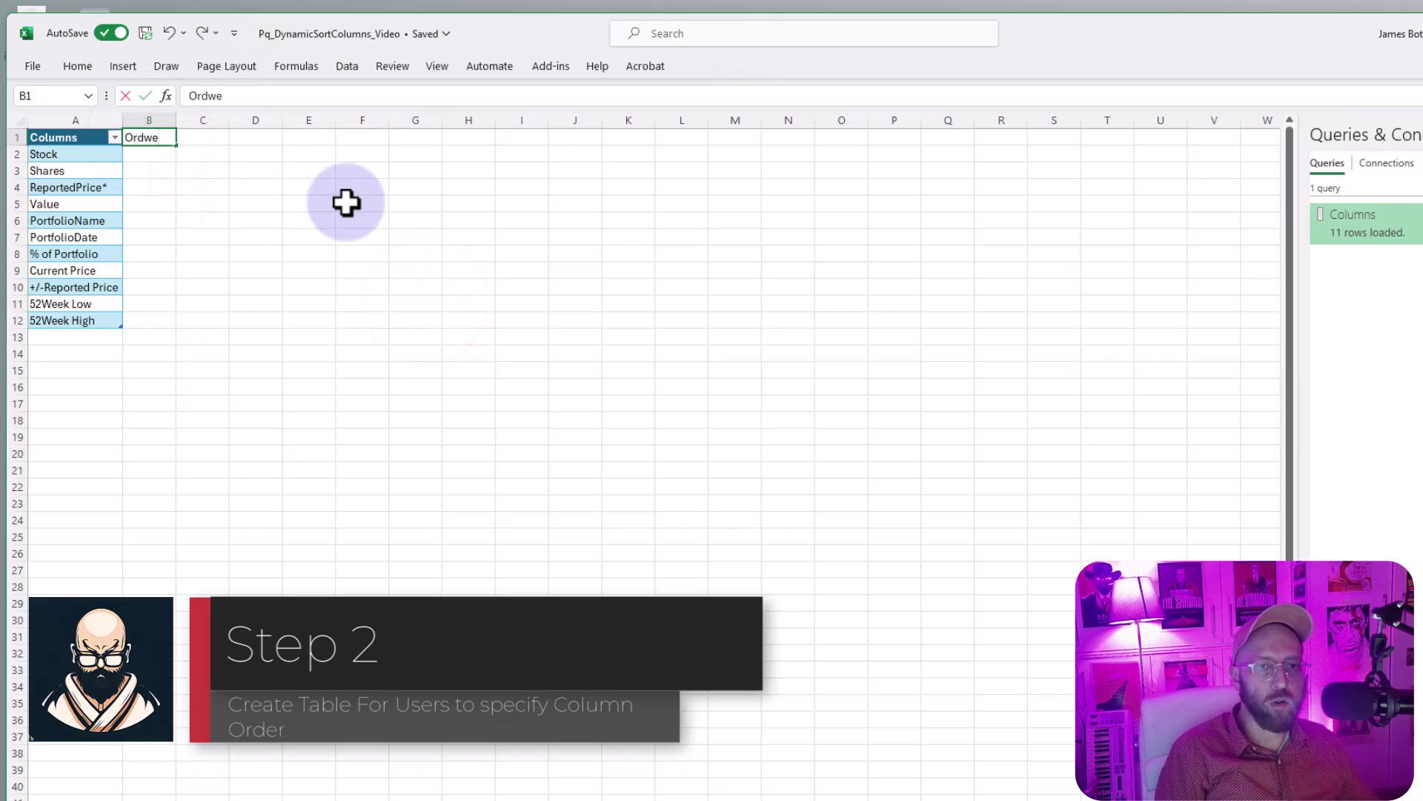
key(Return)
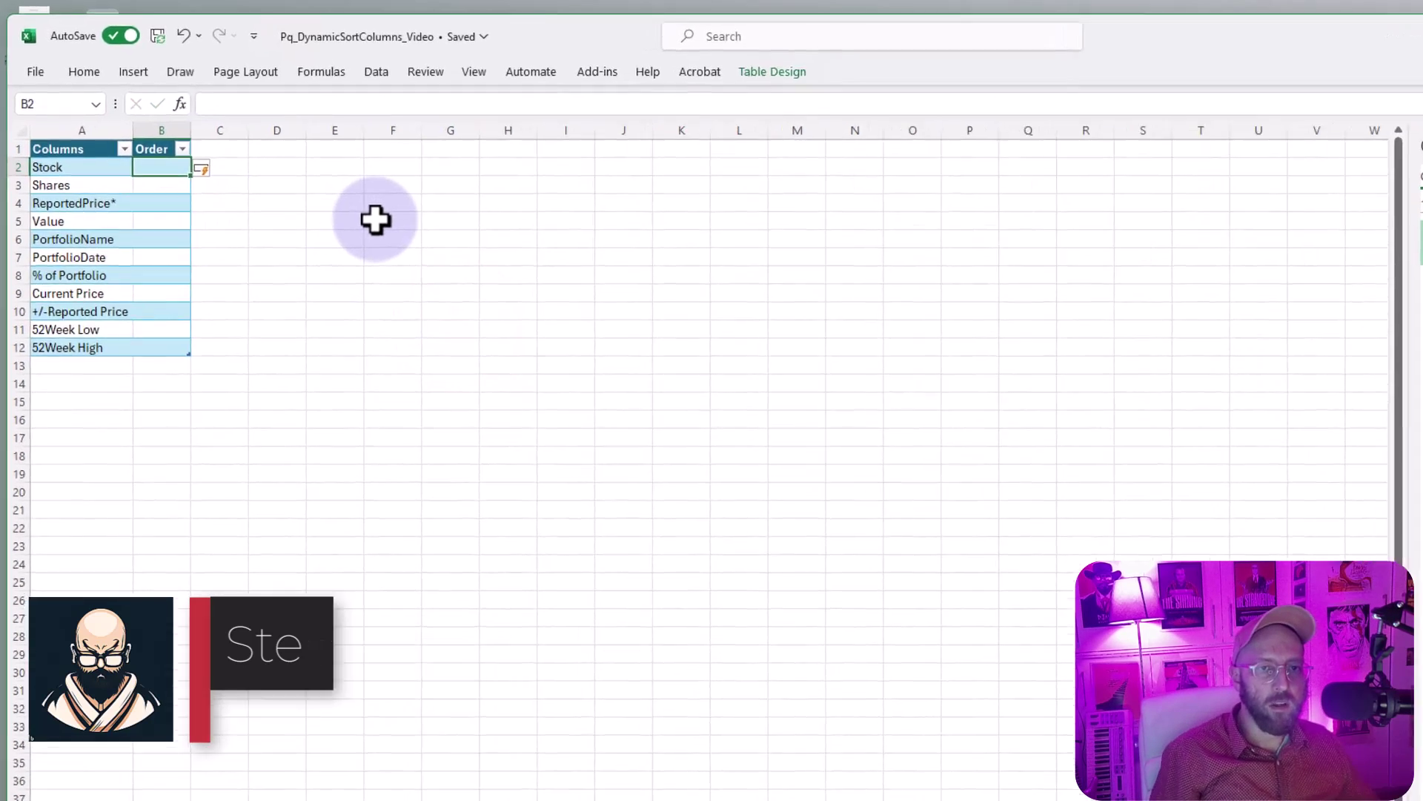
key(Return)
key(Return)
key(Return)
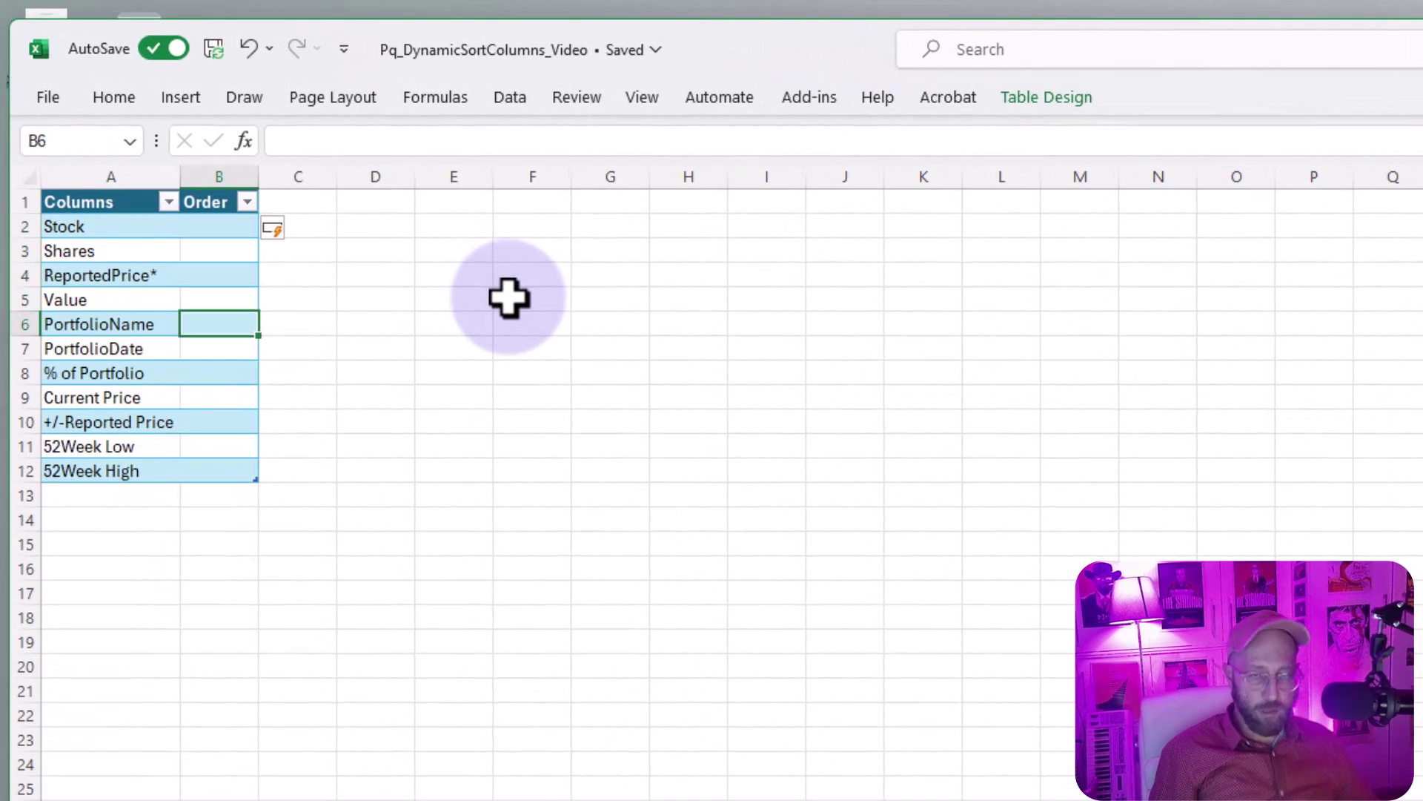
key(Return)
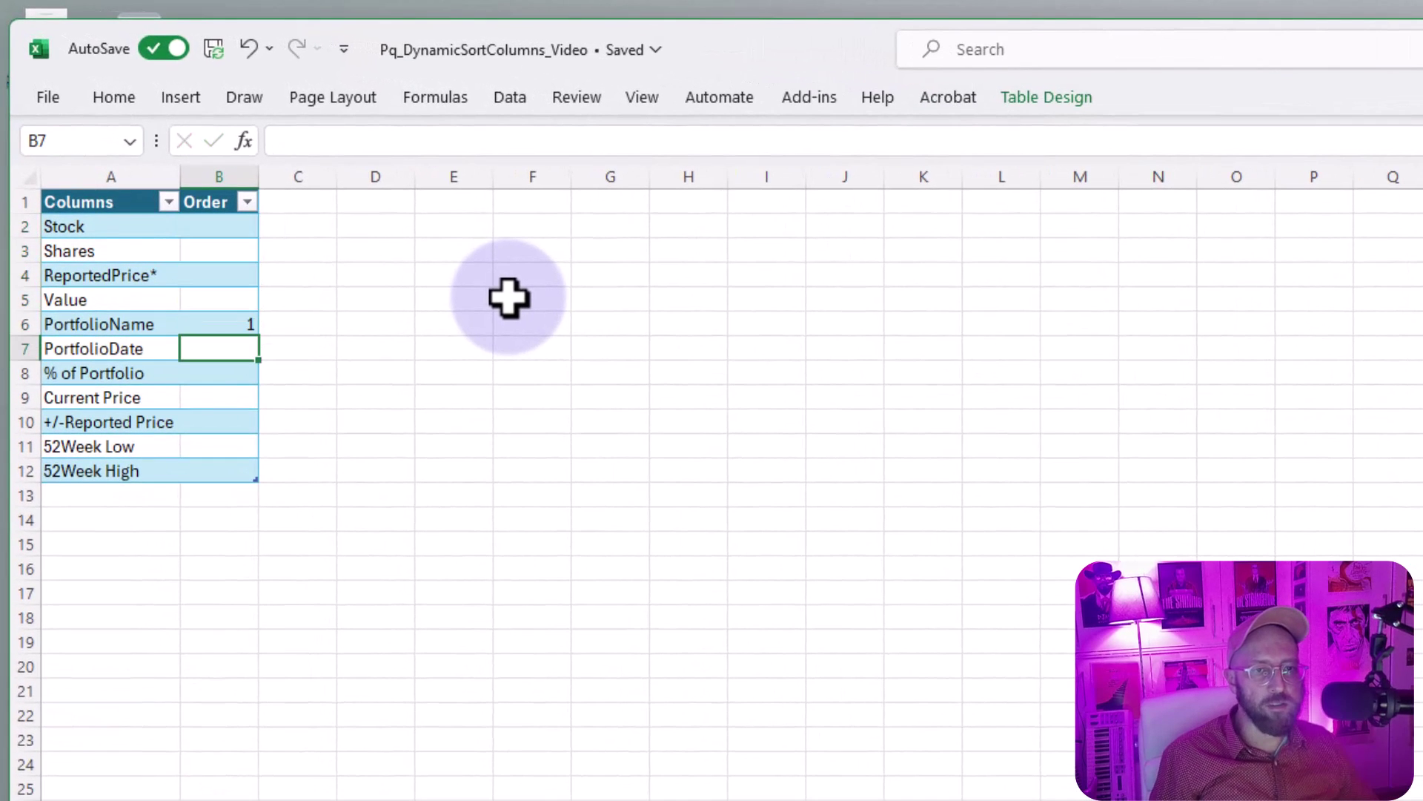
text(2)
key(Up)
key(Up)
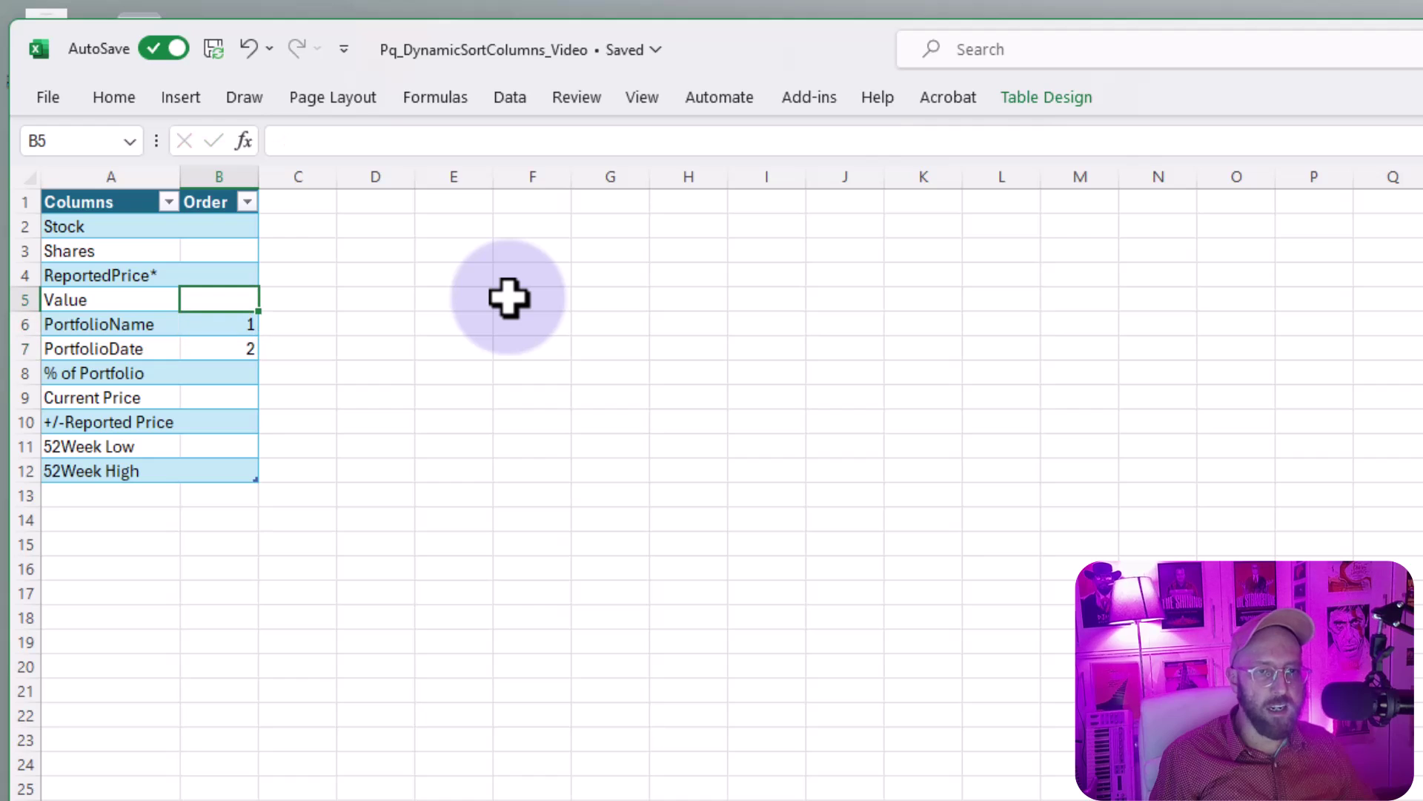
Step: Enter order 3 for Stock and 4 for Shares, leaving ReportedPrice* and Value blank
key(Up)
key(Delete)
key(Up)
key(Up)
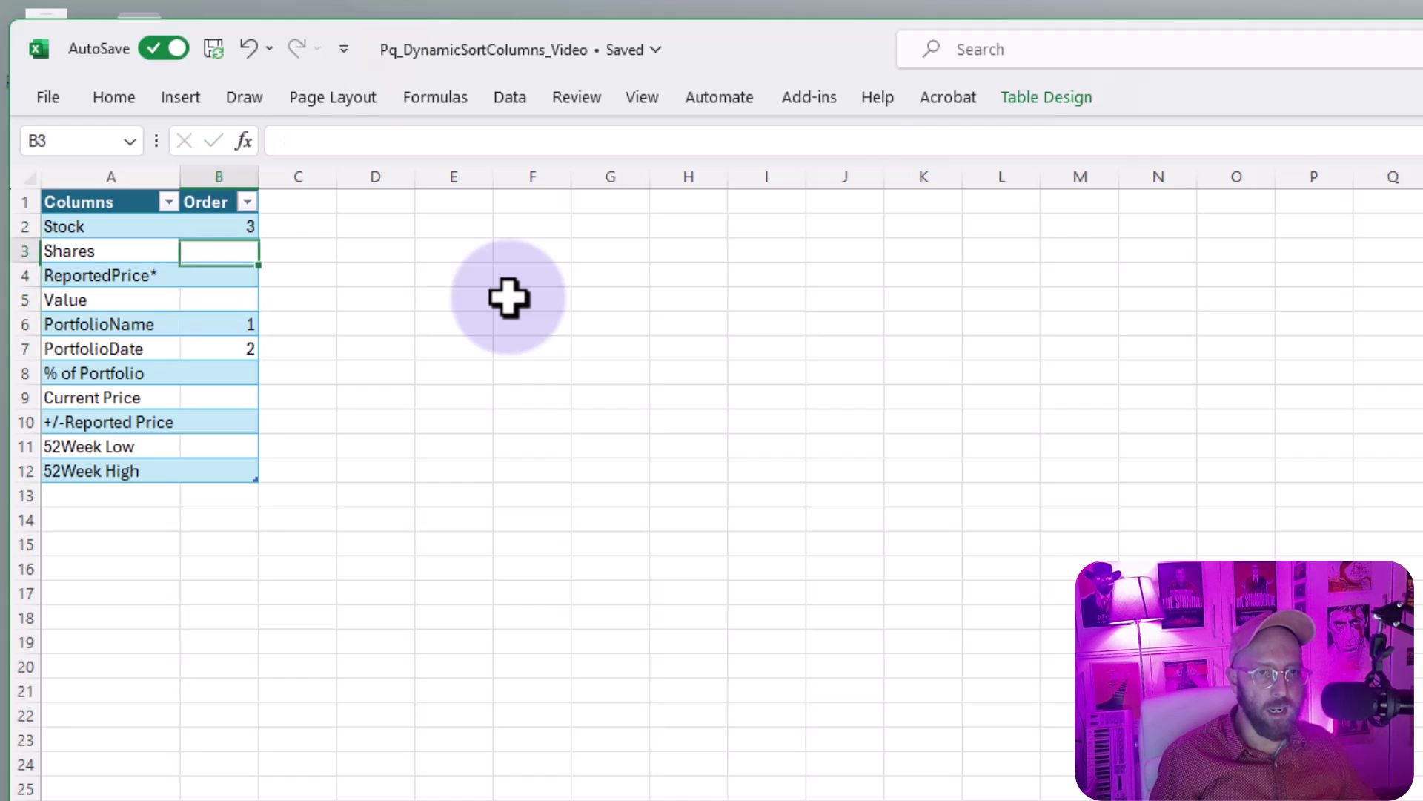
text(4)
key(Down)
key(Down)
key(Down)
key(Down)
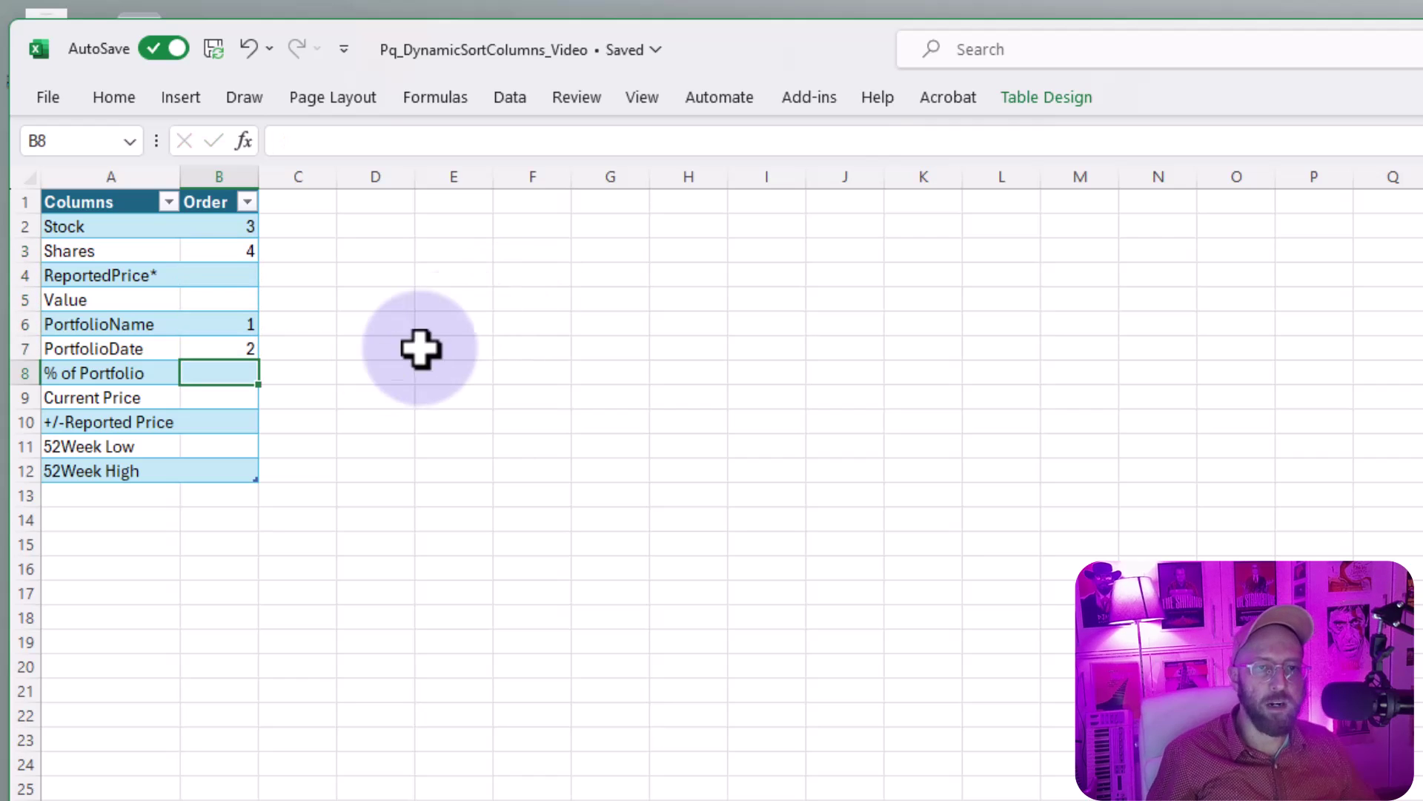
click(175, 243)
click(384, 328)
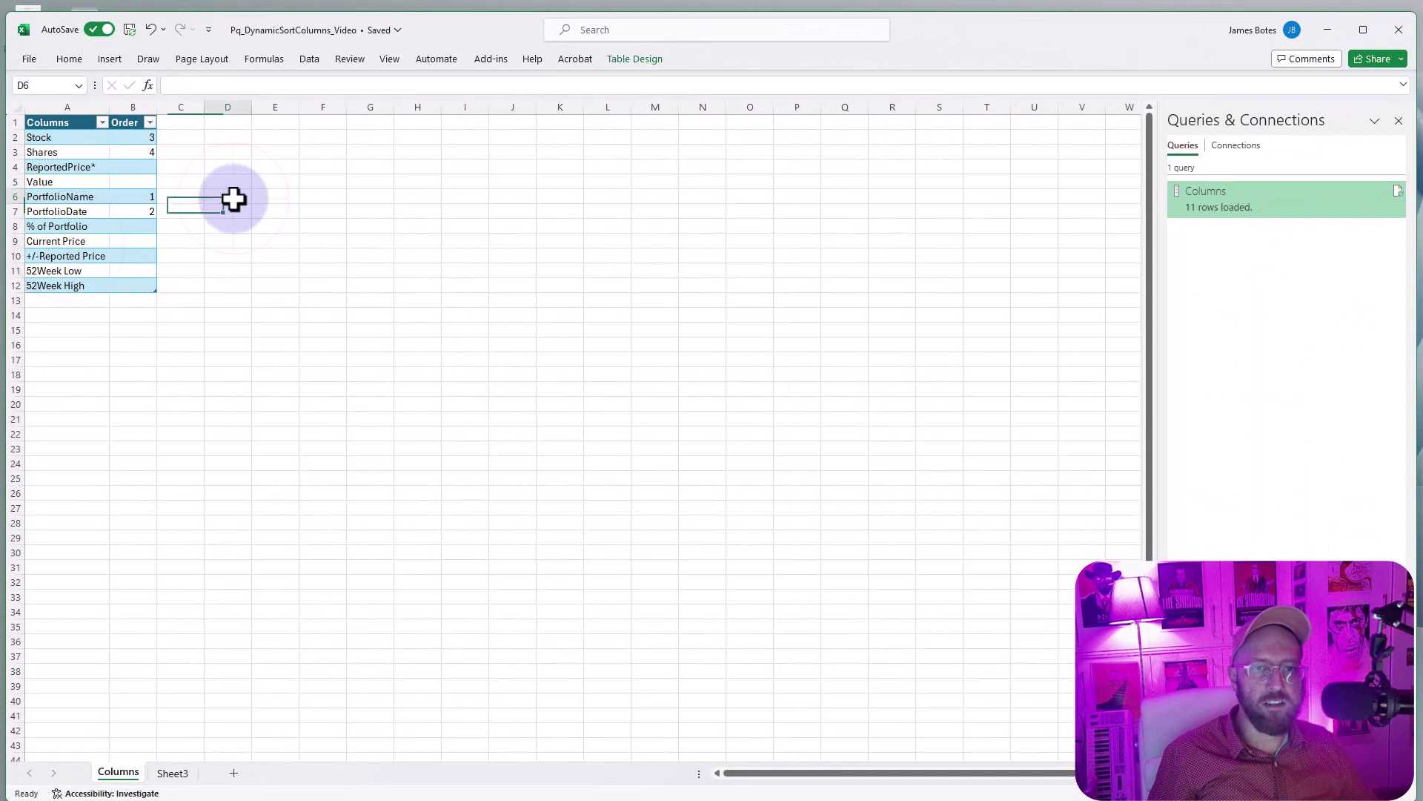
click(119, 198)
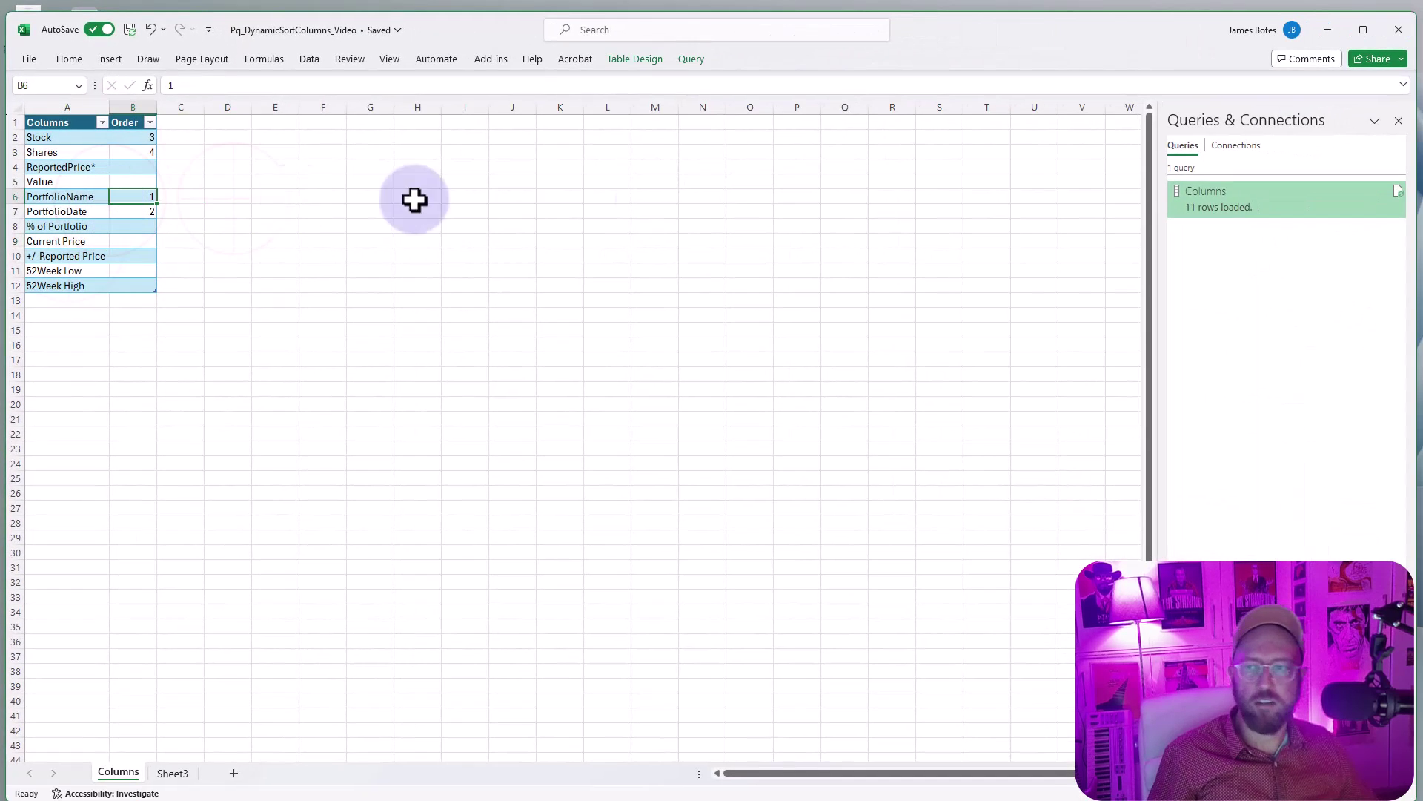
Step: Load the Columns and Order table from the worksheet into Power Query as a new query
mouse_move(1217, 203)
click(80, 184)
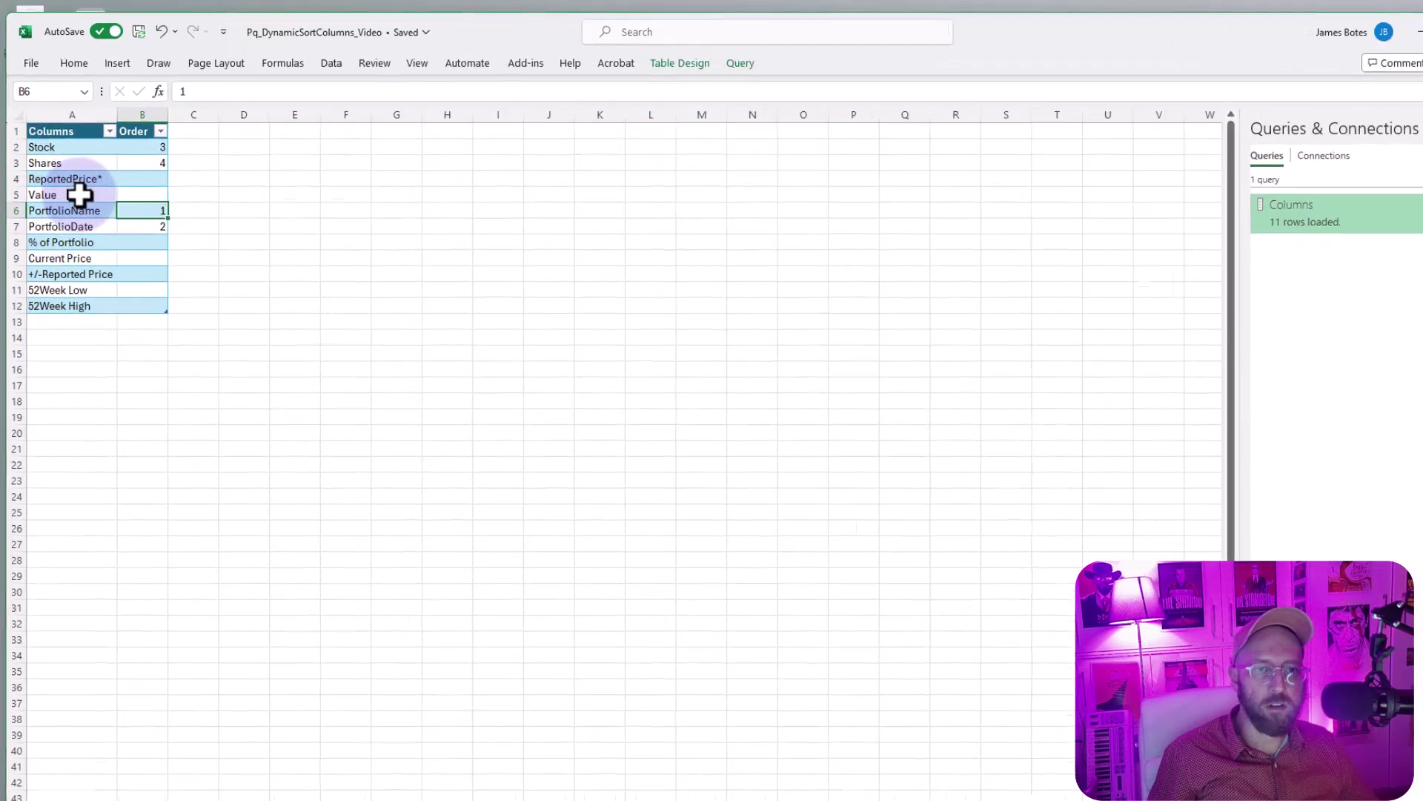
click(309, 59)
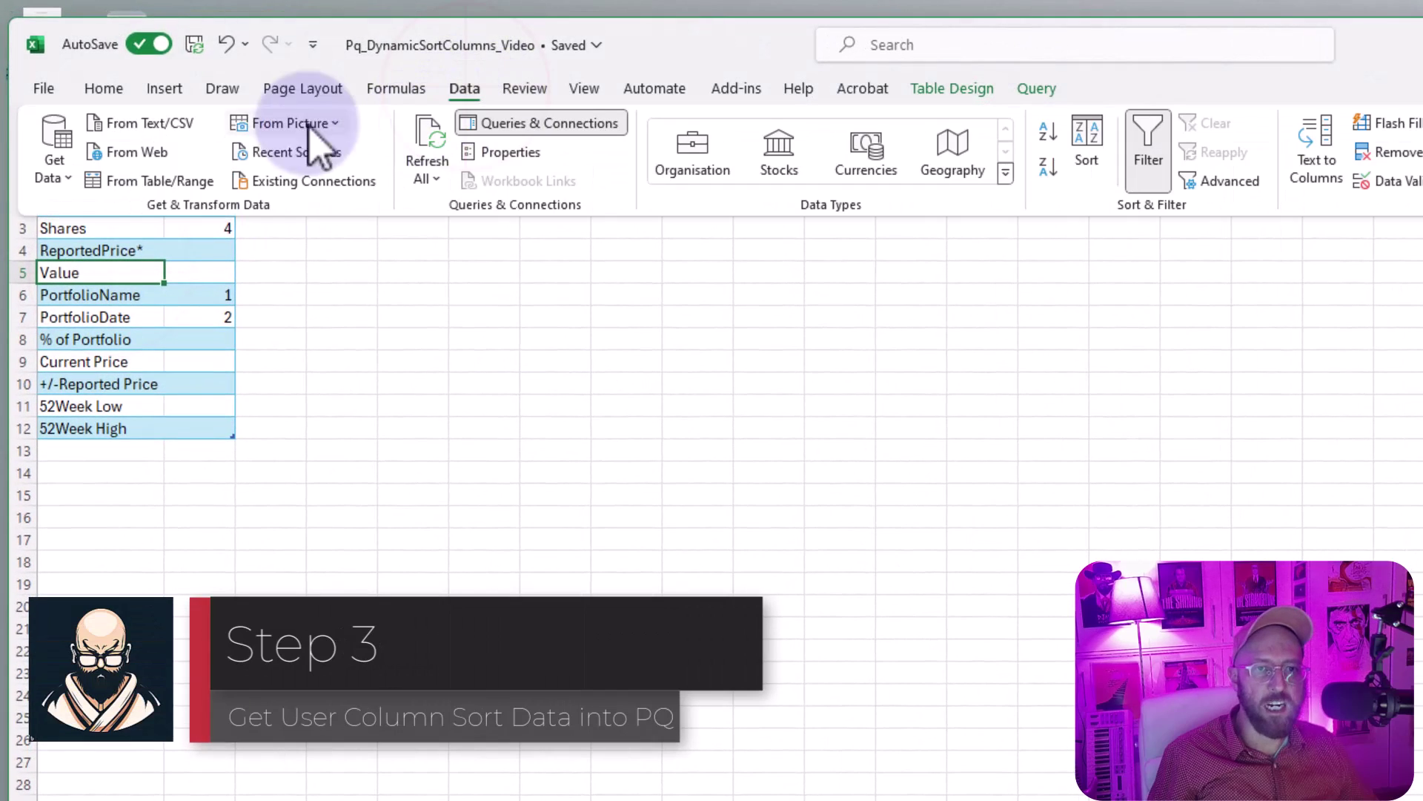
click(178, 184)
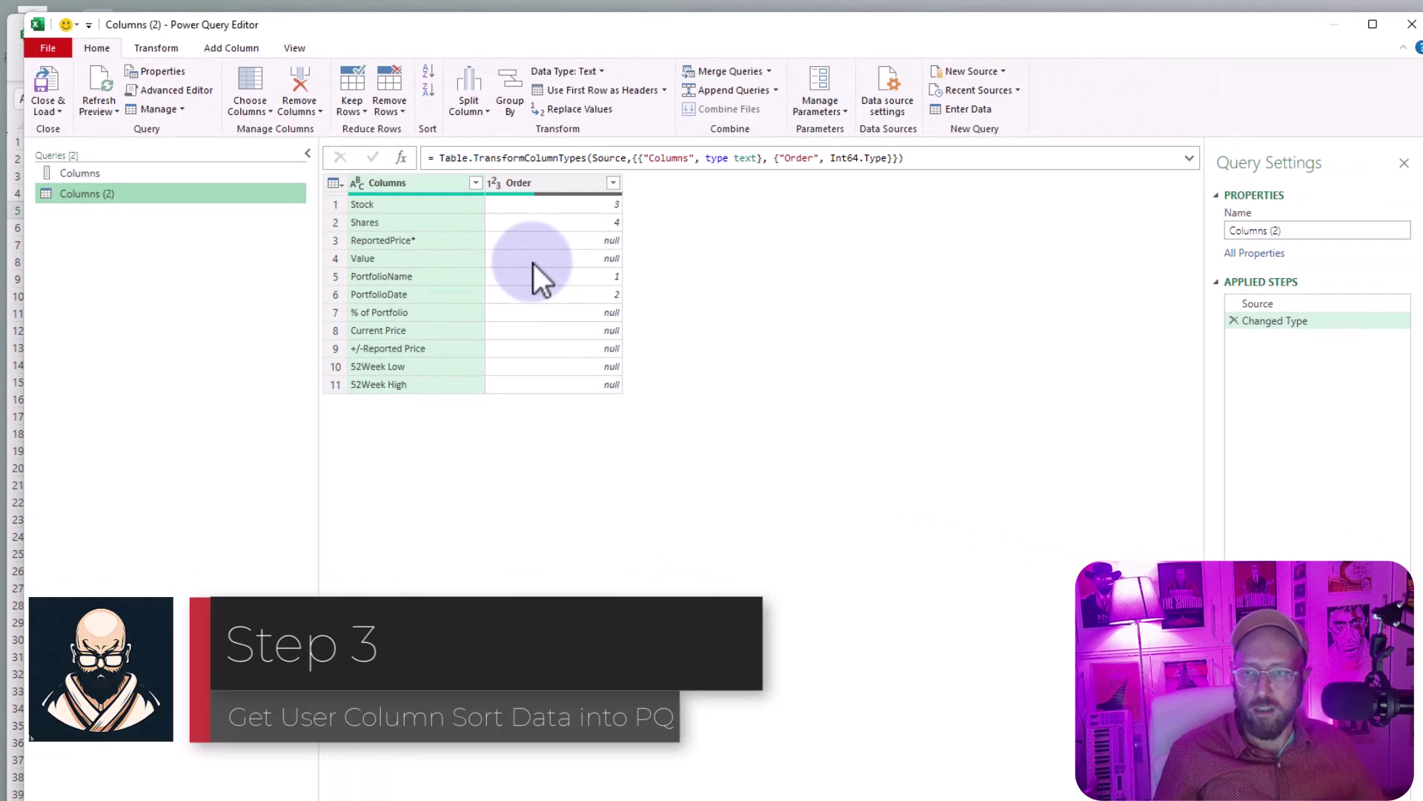
Step: Rename the new Columns (2) query to ColumnOrder
click(1287, 230)
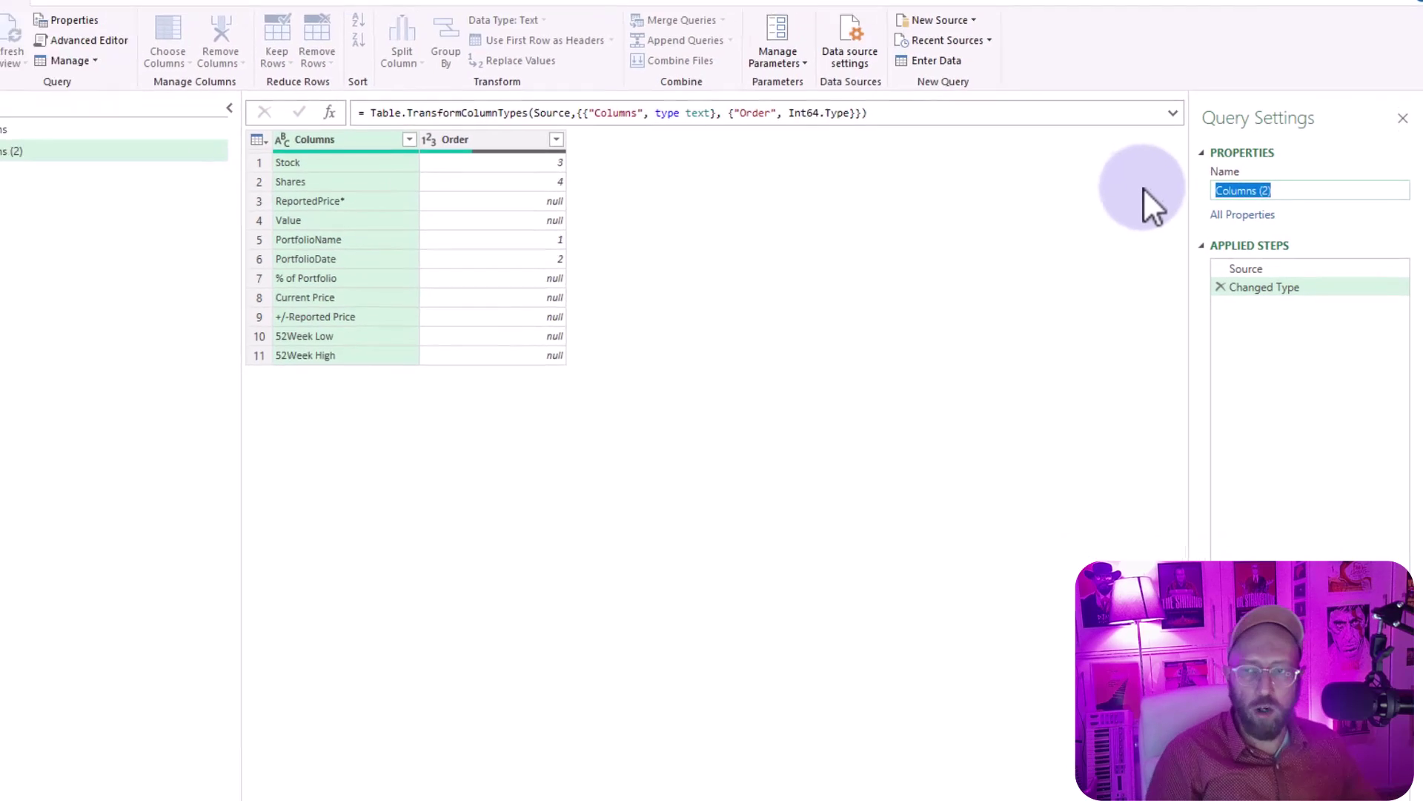
text(Colum)
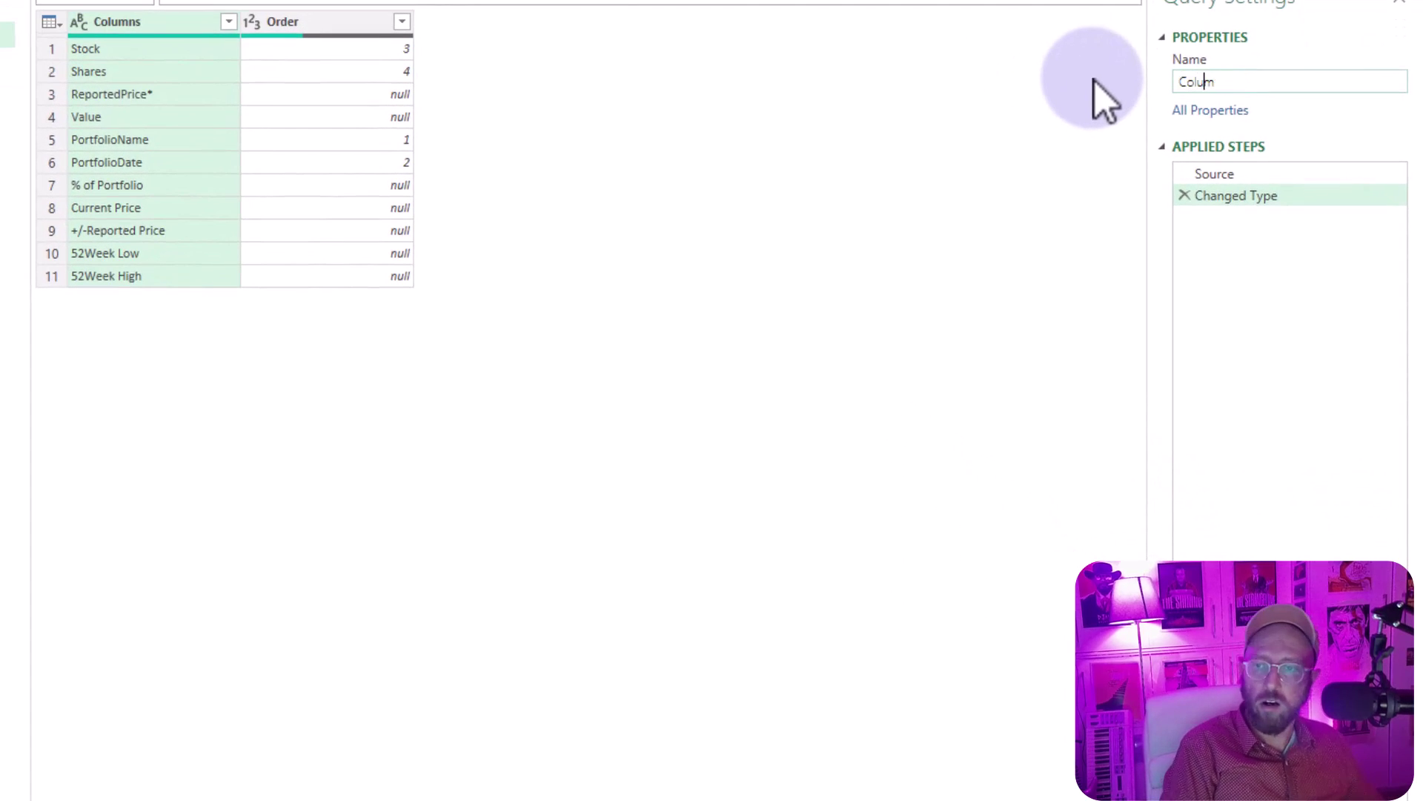
text(nOrder)
key(Return)
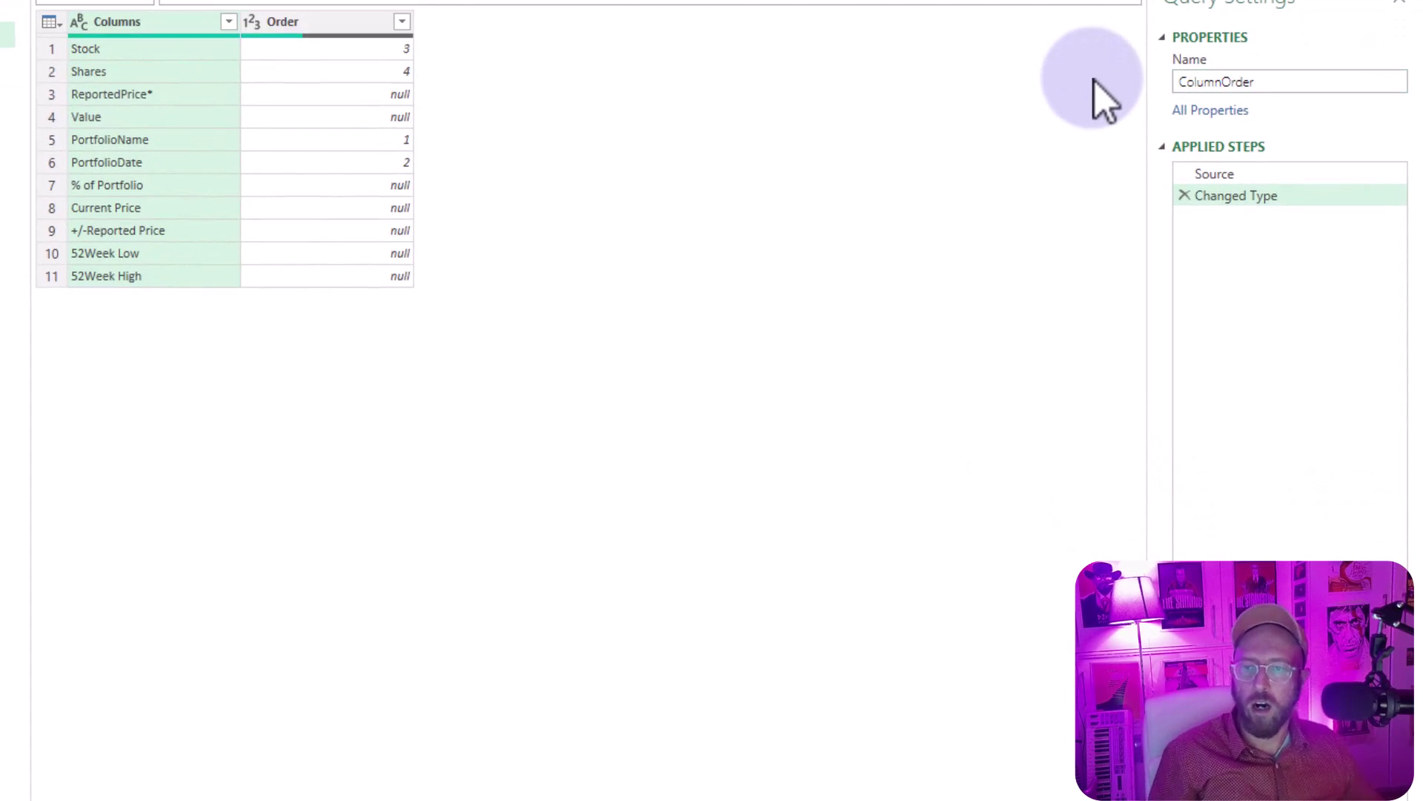
Step: Replace the null values in the Order column of the ColumnOrder query with 999
click(347, 26)
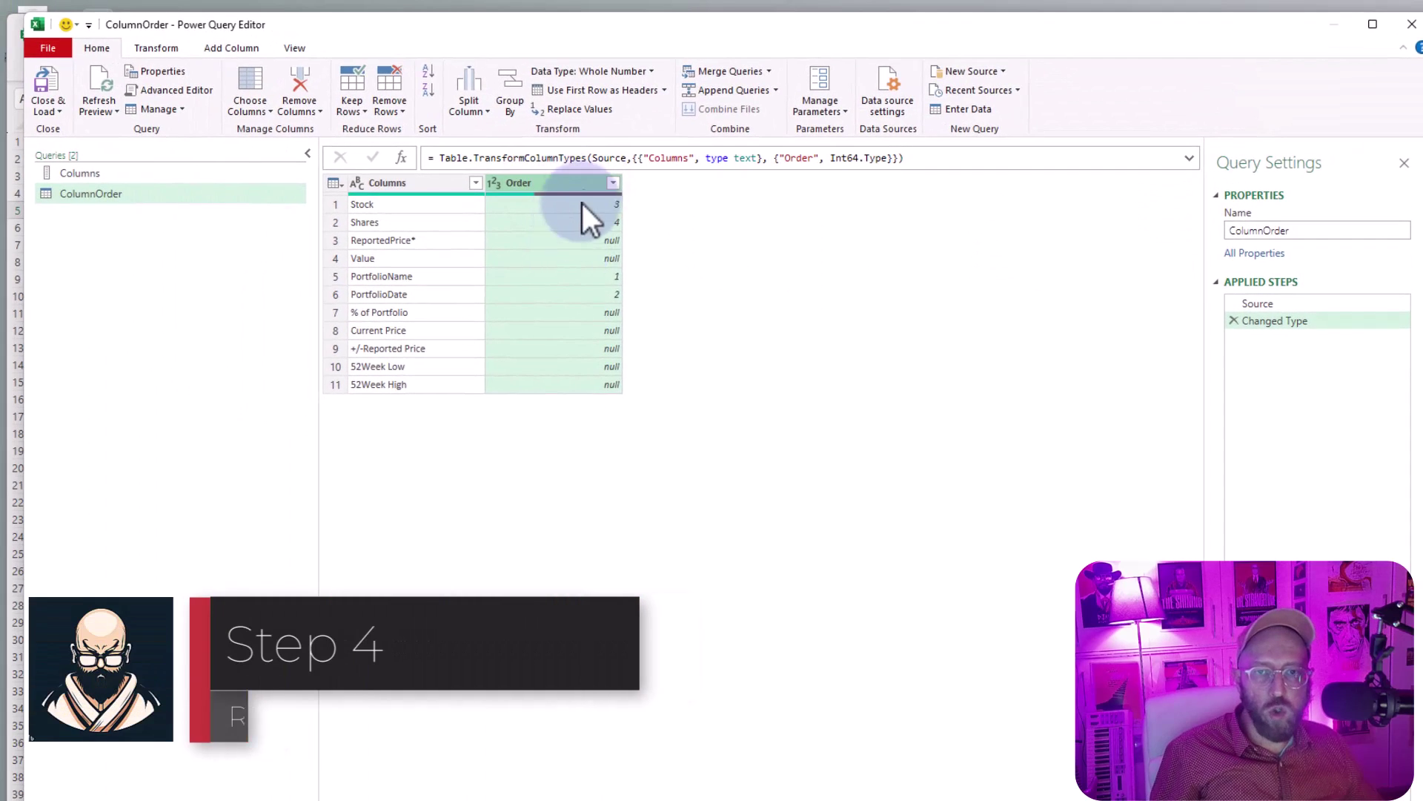
click(598, 258)
click(590, 350)
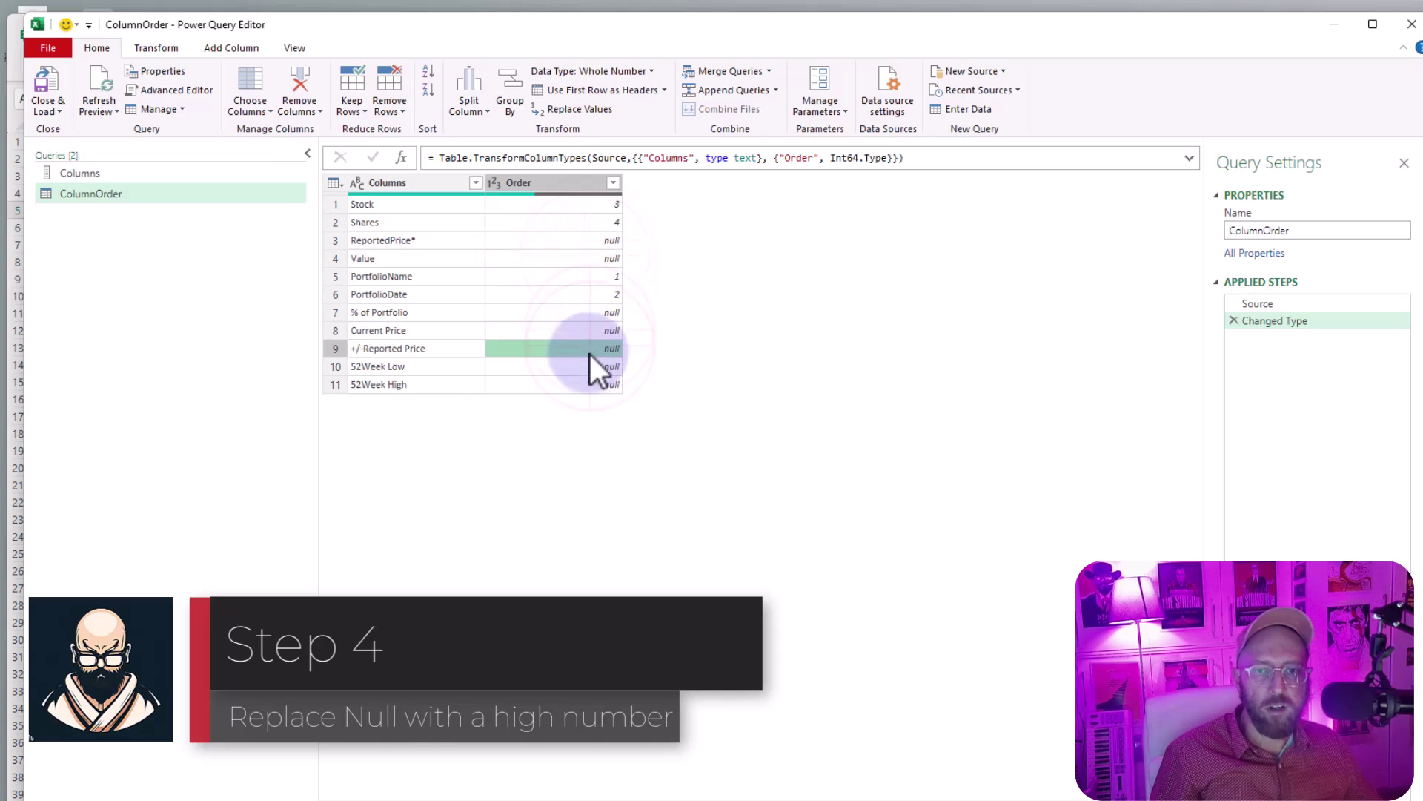
click(593, 182)
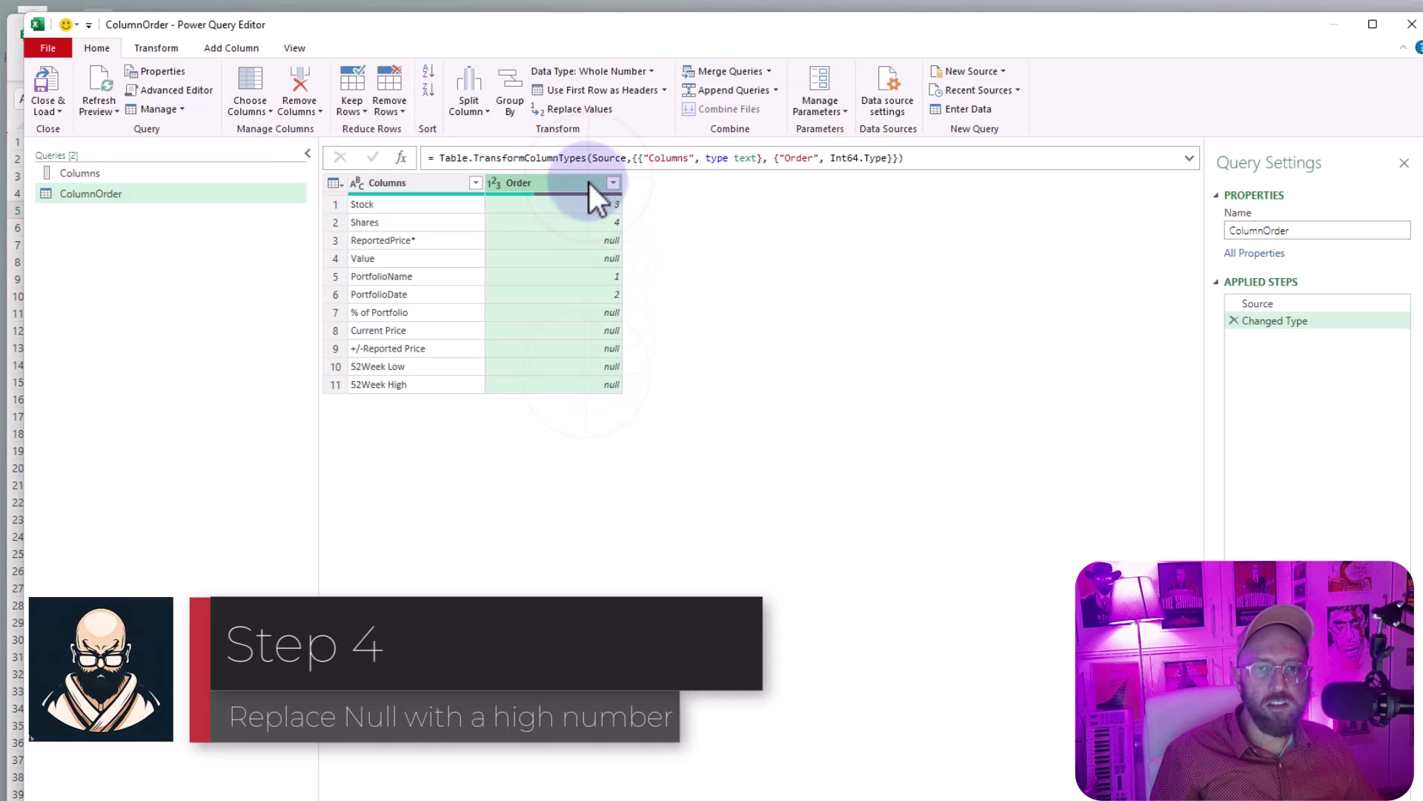
click(169, 53)
click(394, 73)
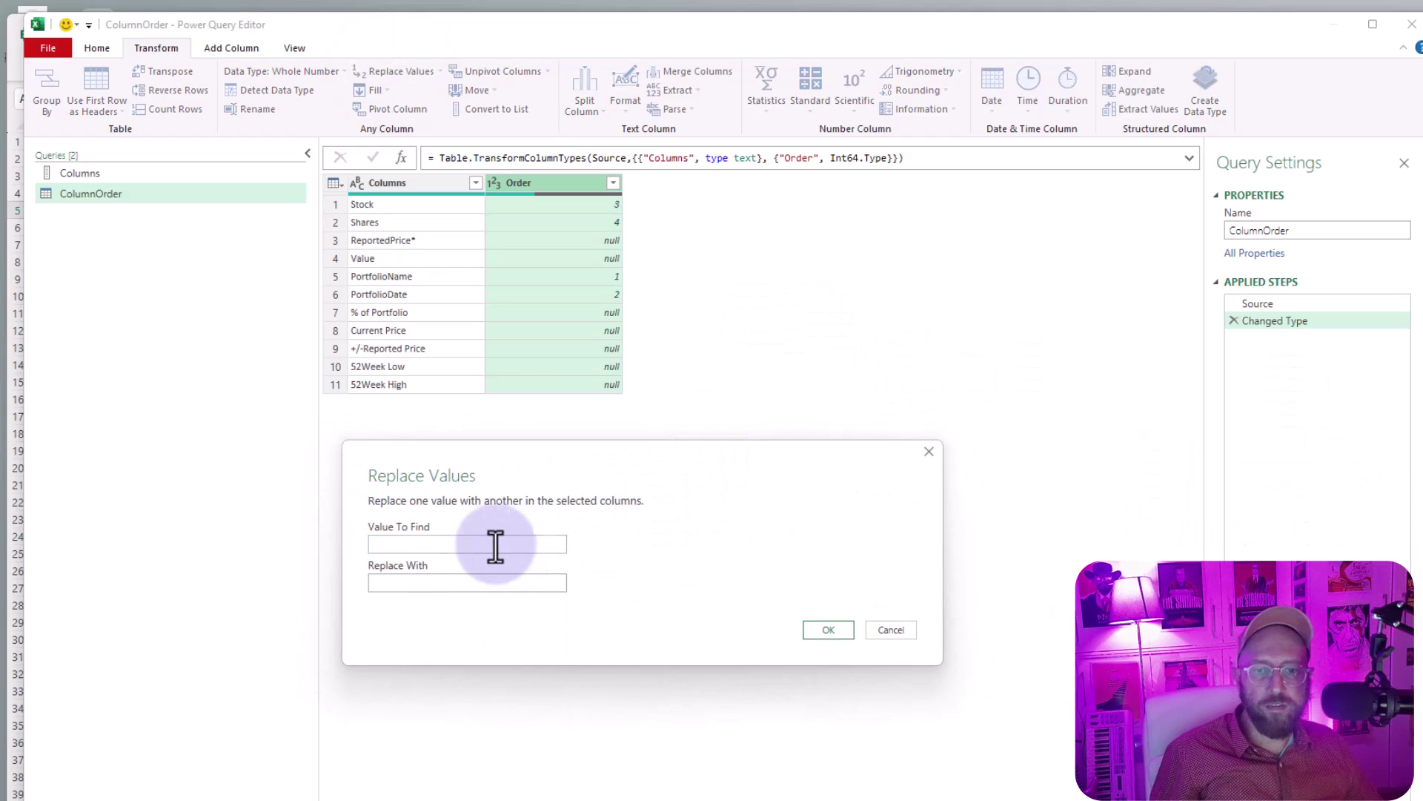
click(462, 544)
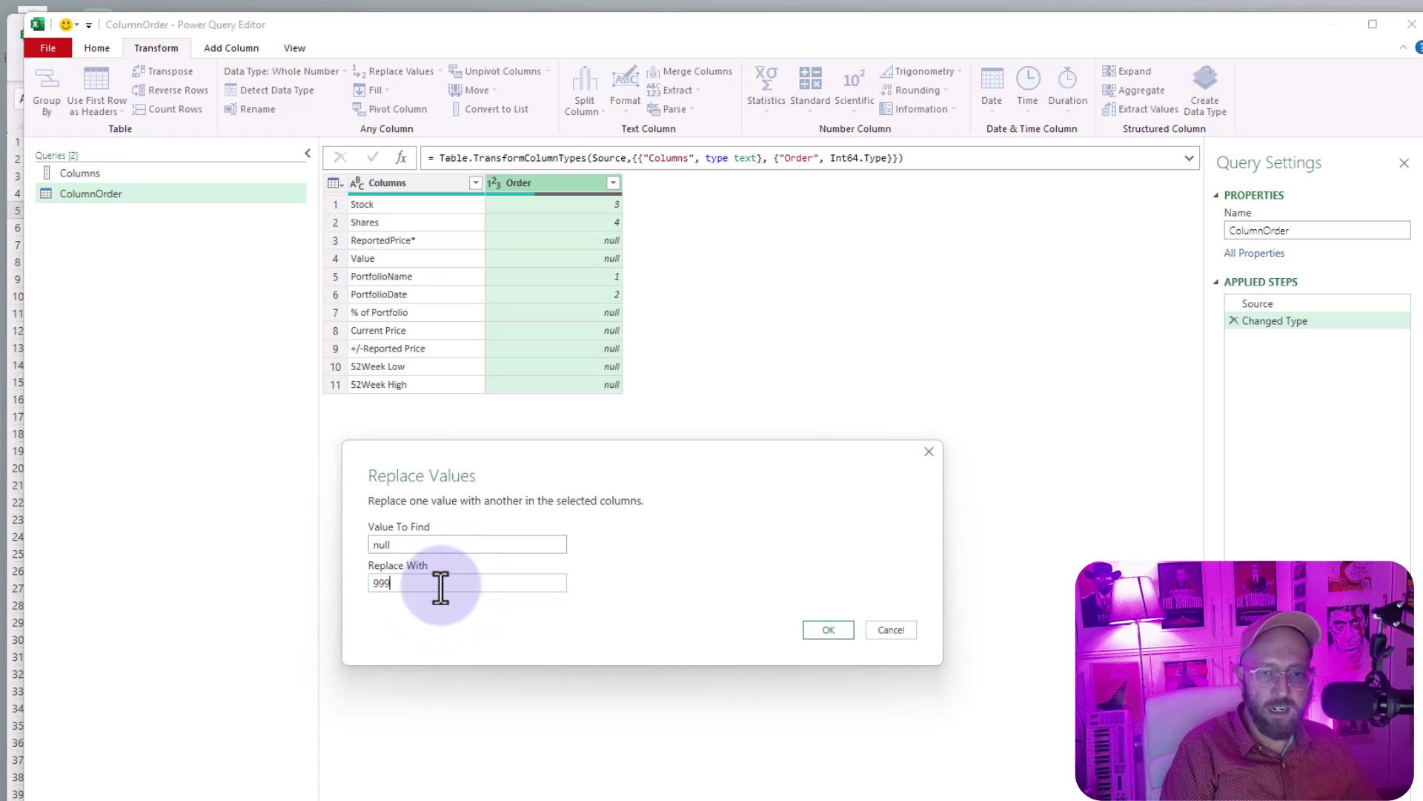
click(823, 635)
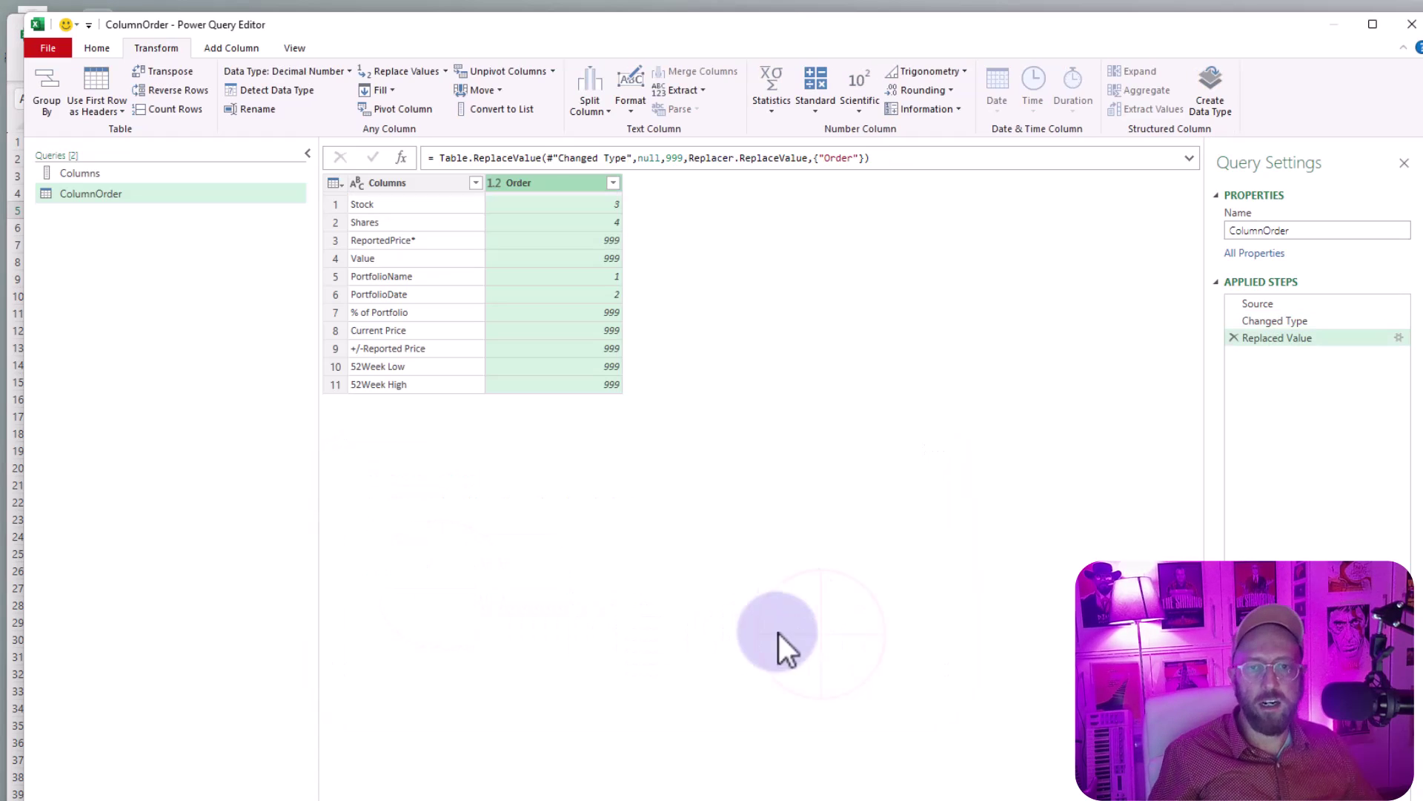
Step: Sort the ColumnOrder rows by the Order column in ascending order
click(614, 184)
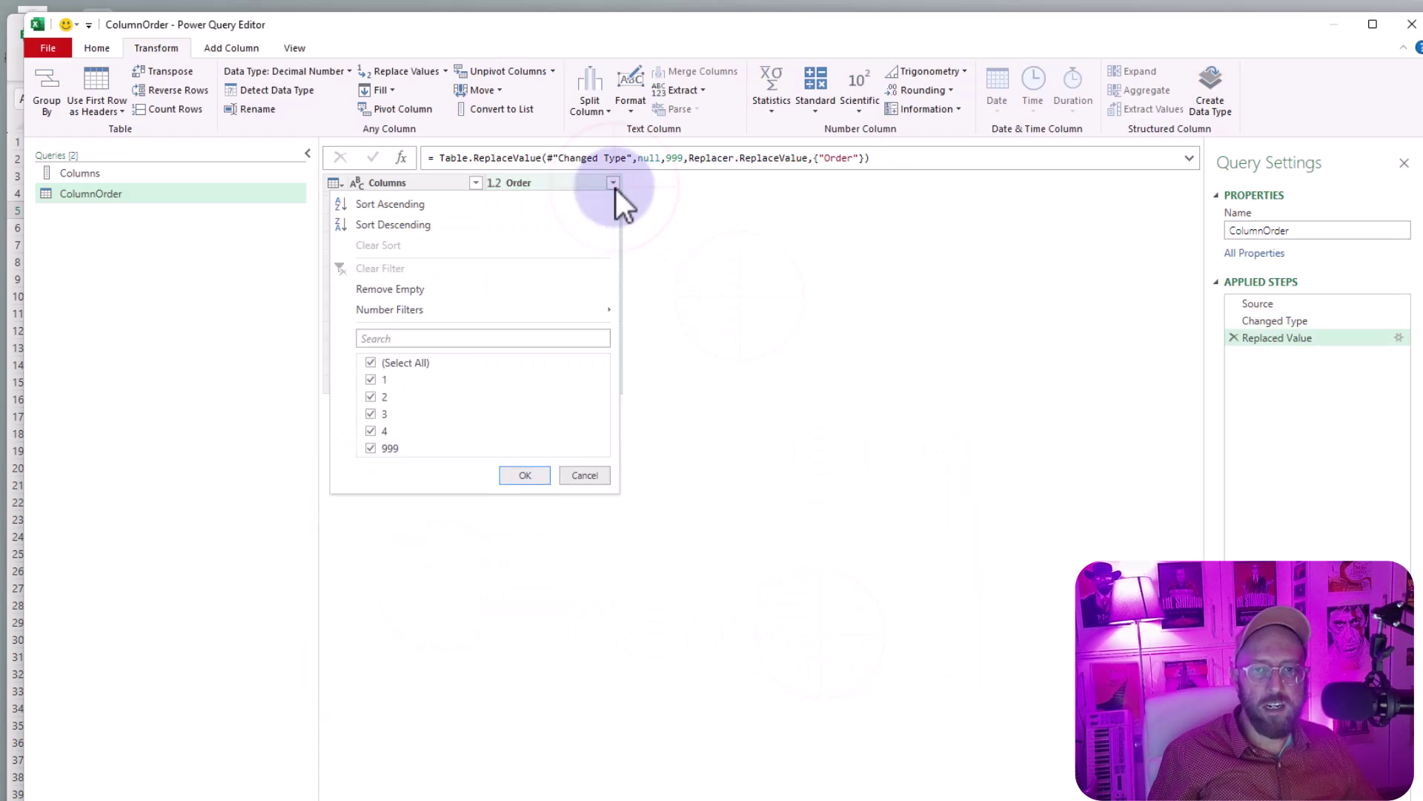
click(418, 204)
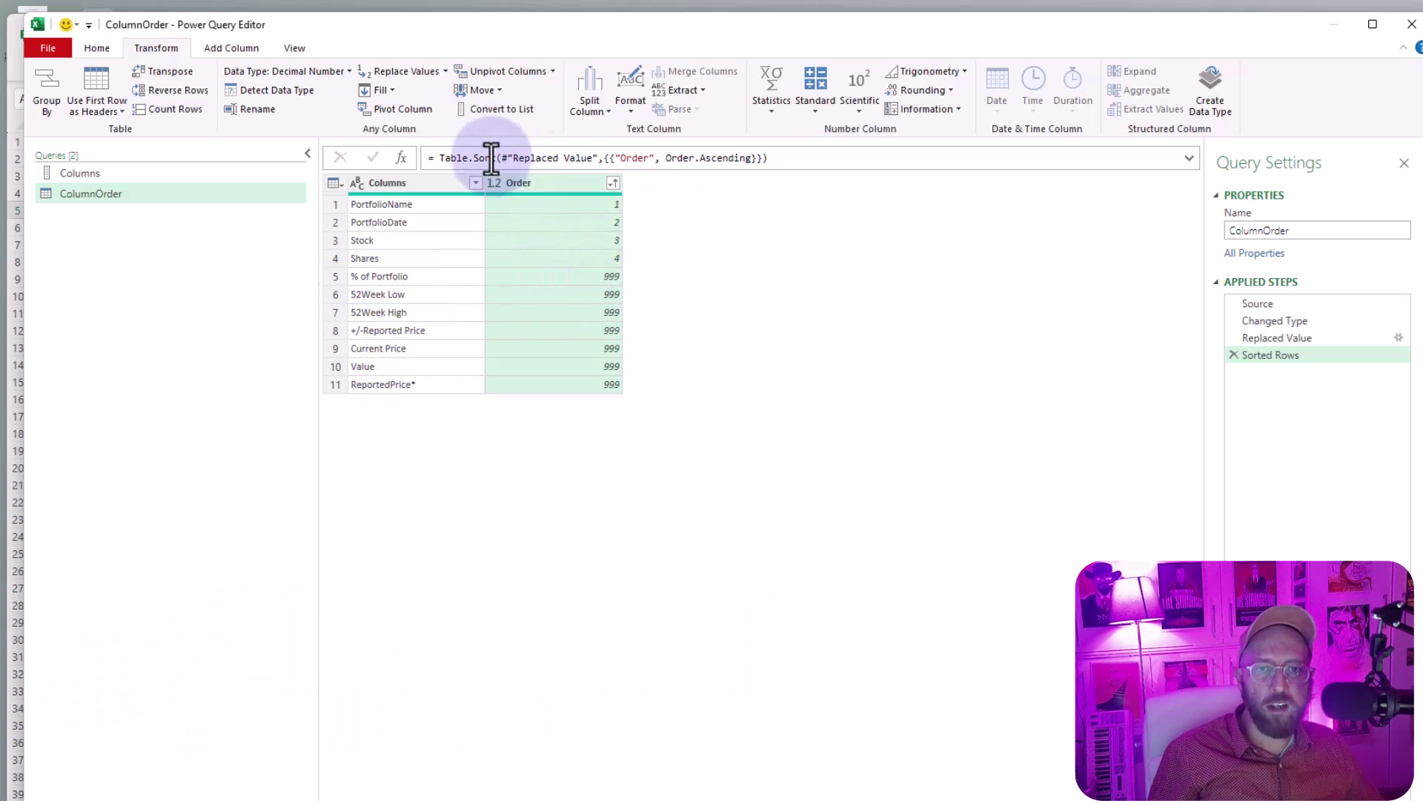
drag(502, 158, 653, 158)
click(566, 158)
Step: Extend the Table.Sort formula with {"Columns", Order.Ascending} as a second sort key after Order
click(702, 169)
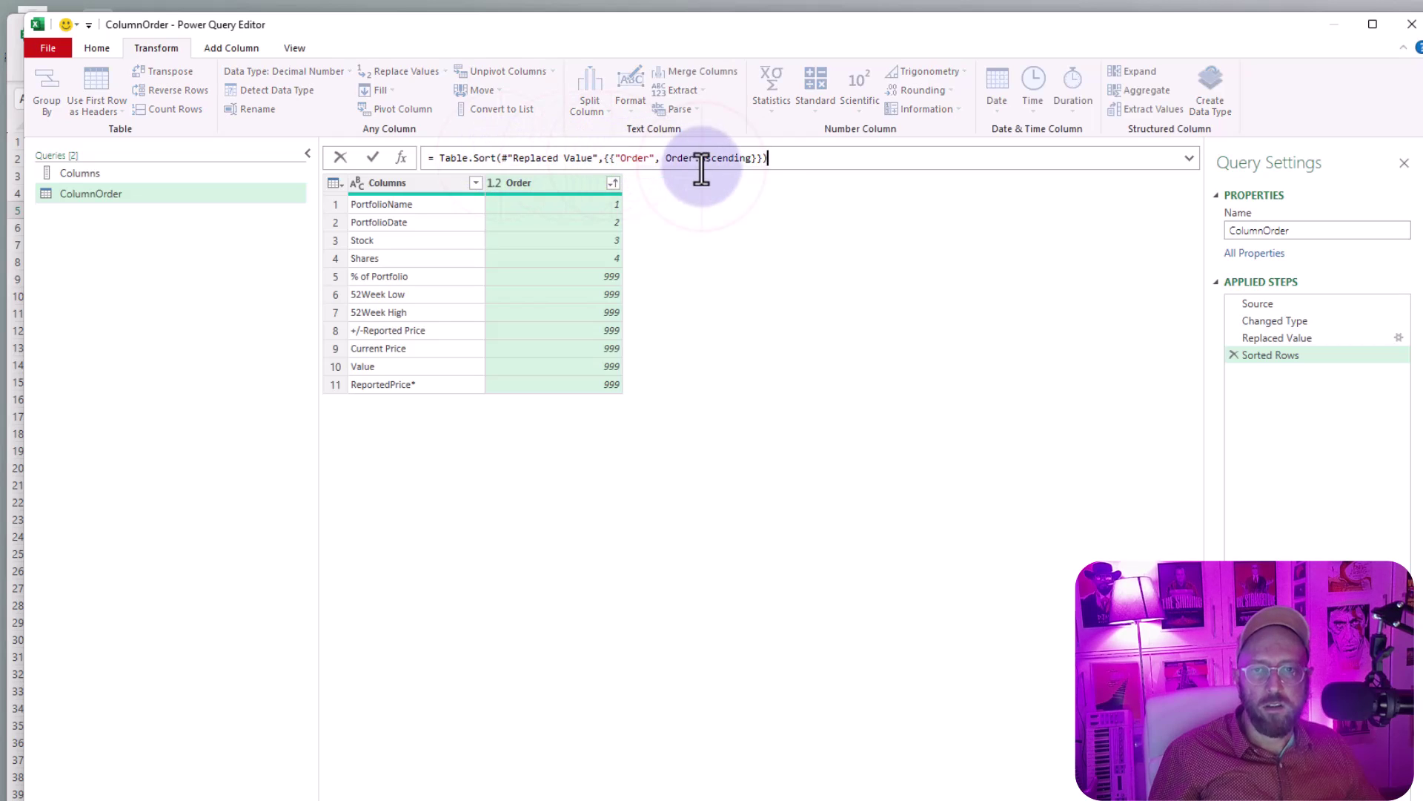
key(Left)
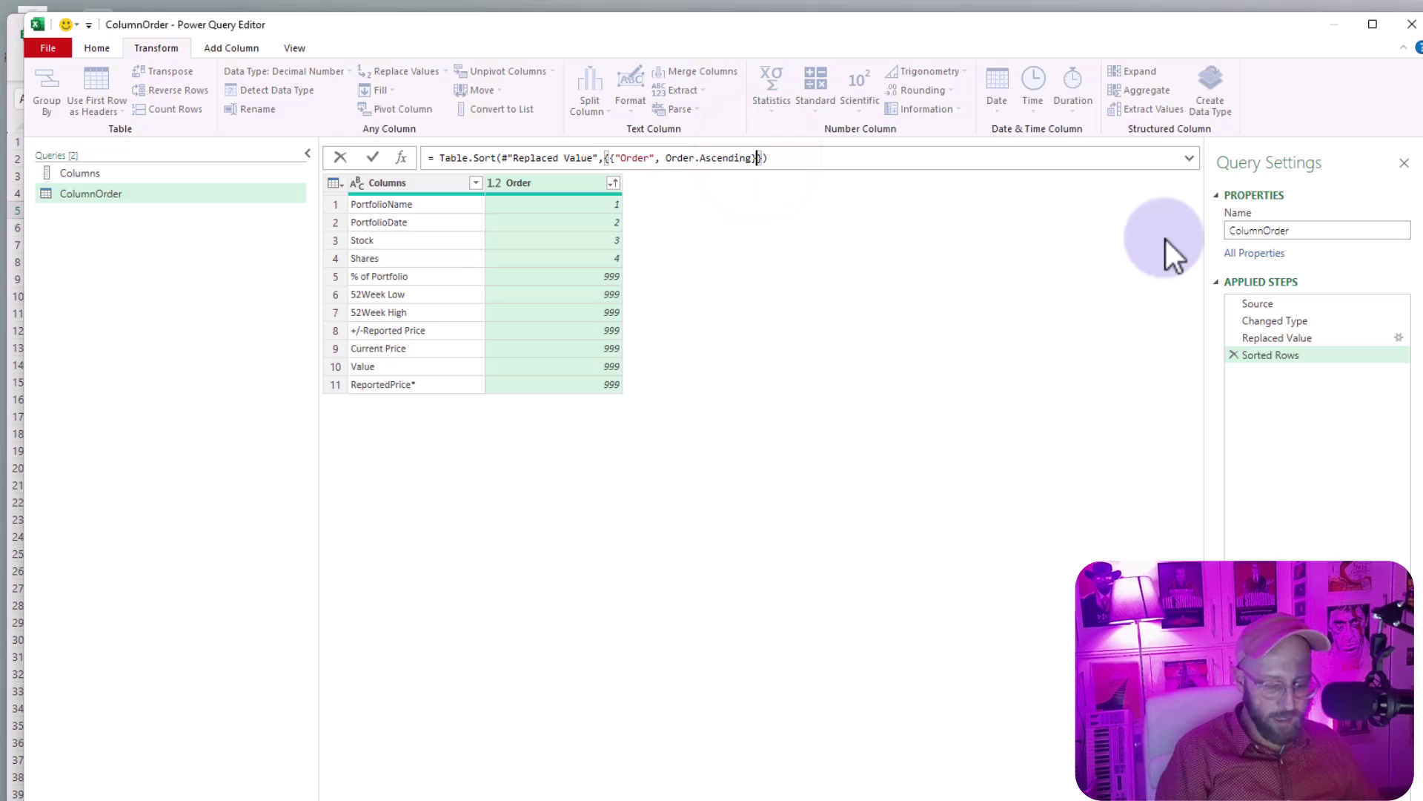
text(,{)
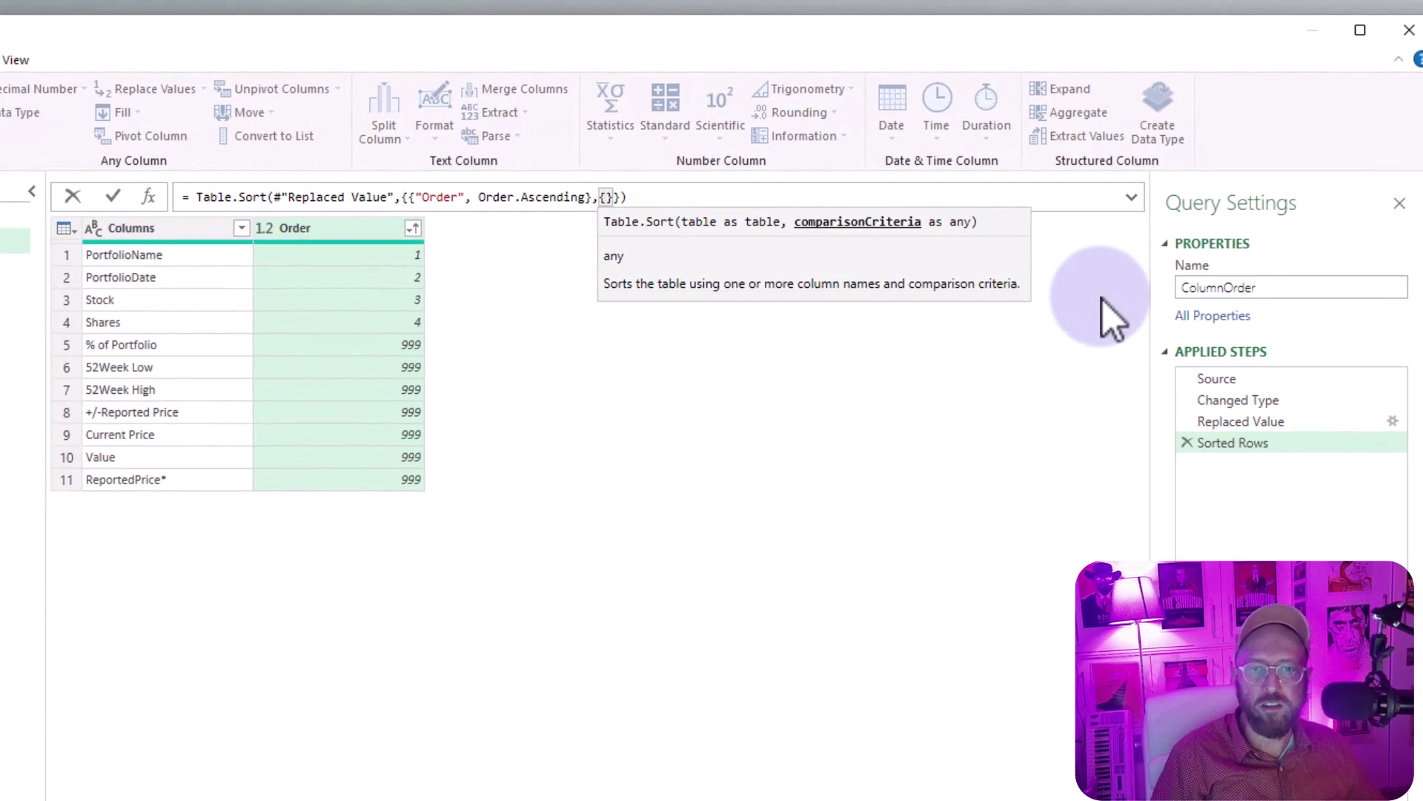
text(")
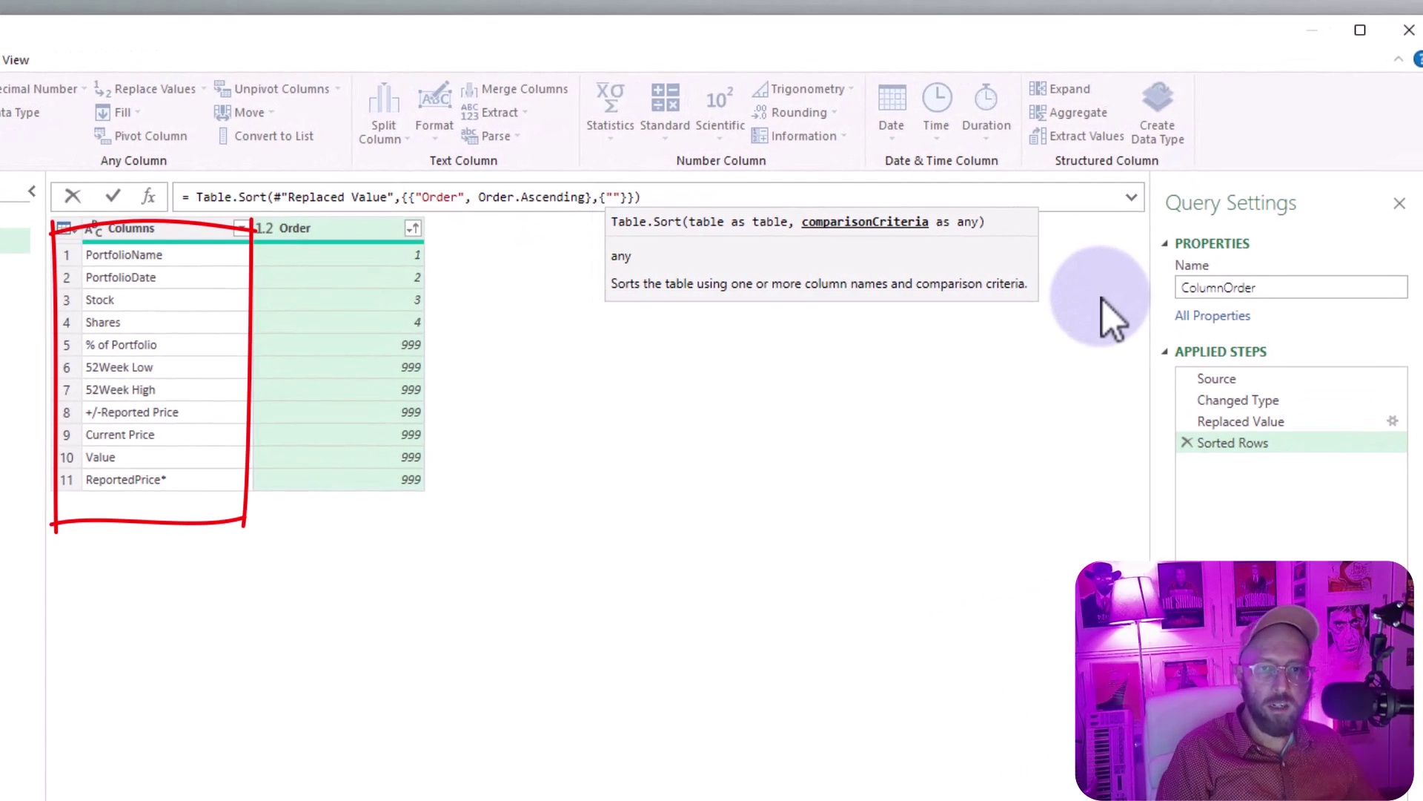
text(Column")
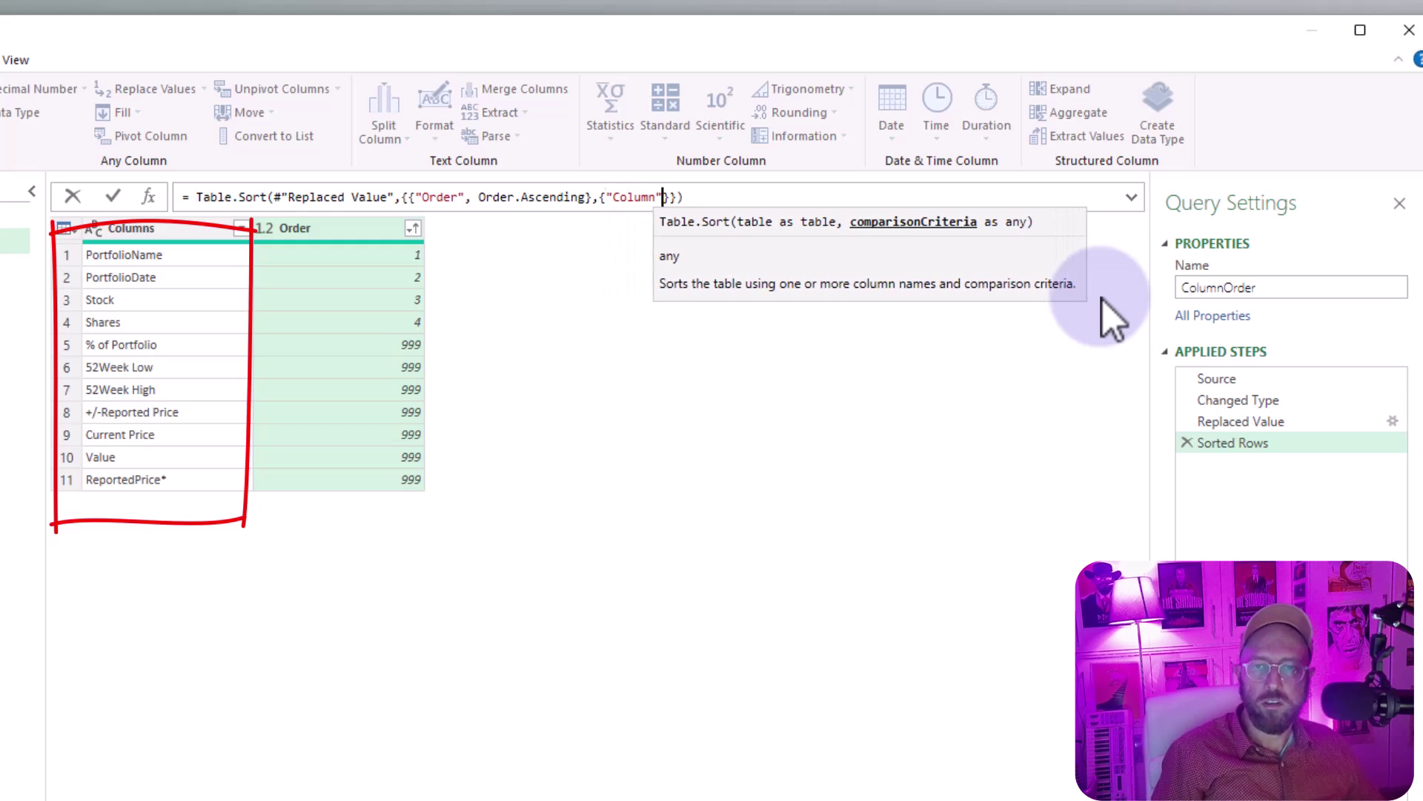
text(, )
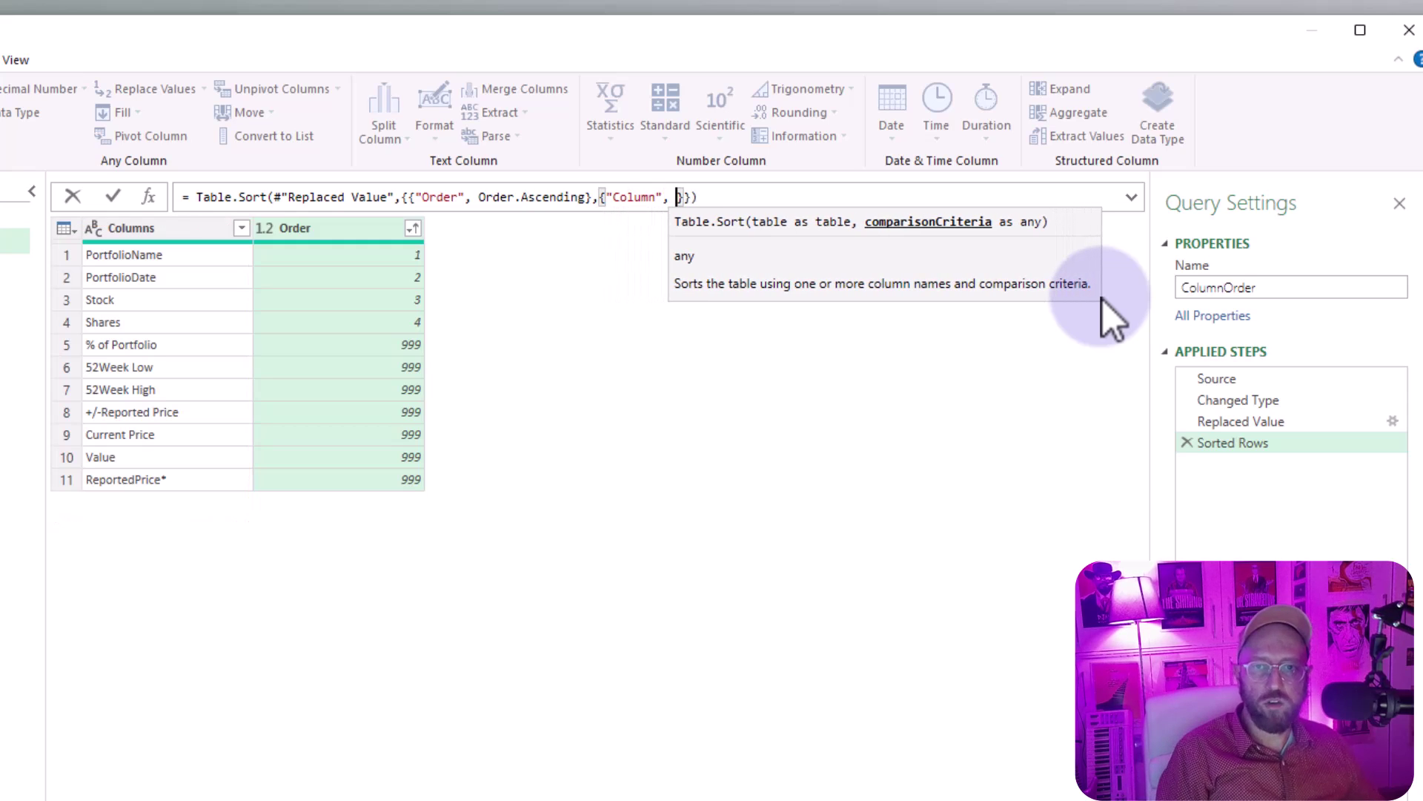
text(Order.Ascending)
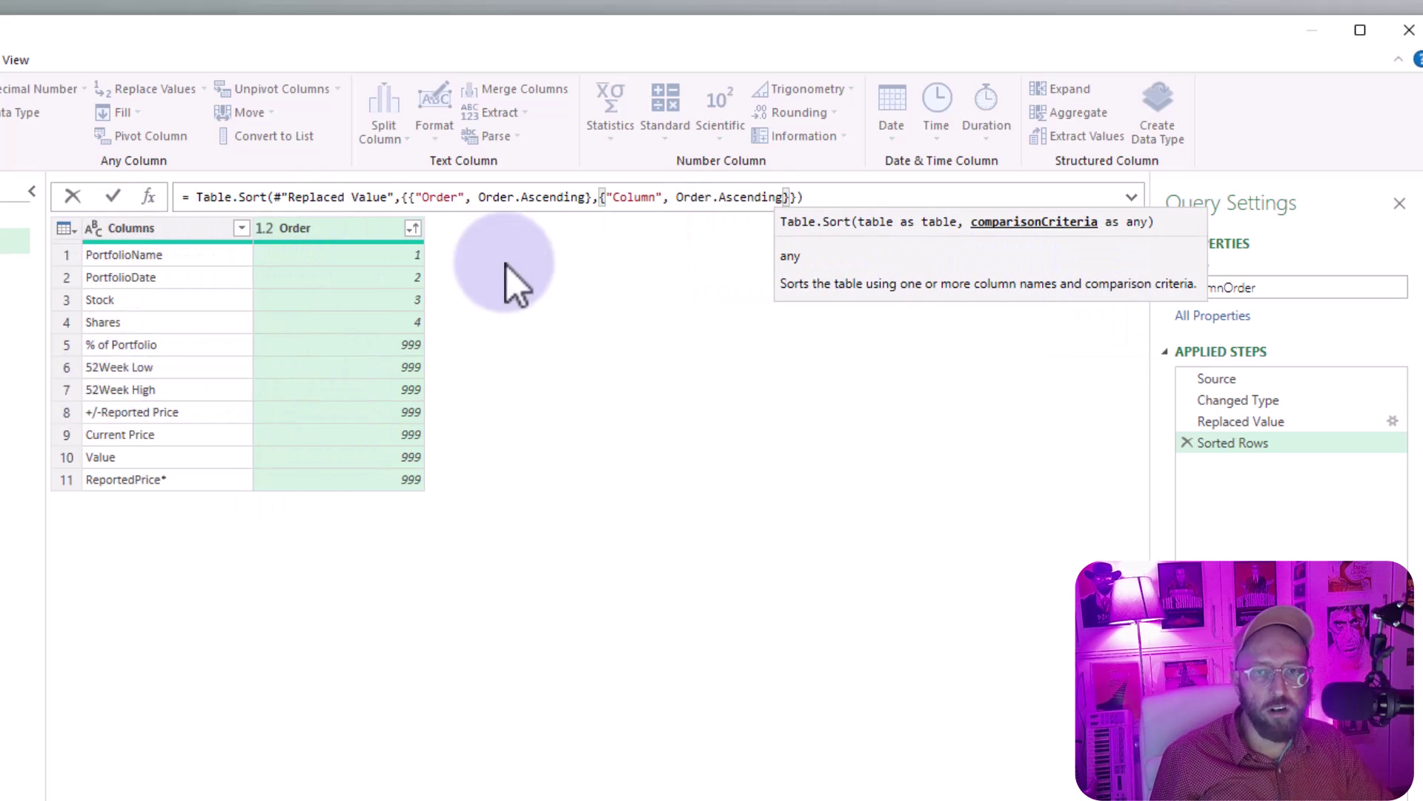
click(819, 197)
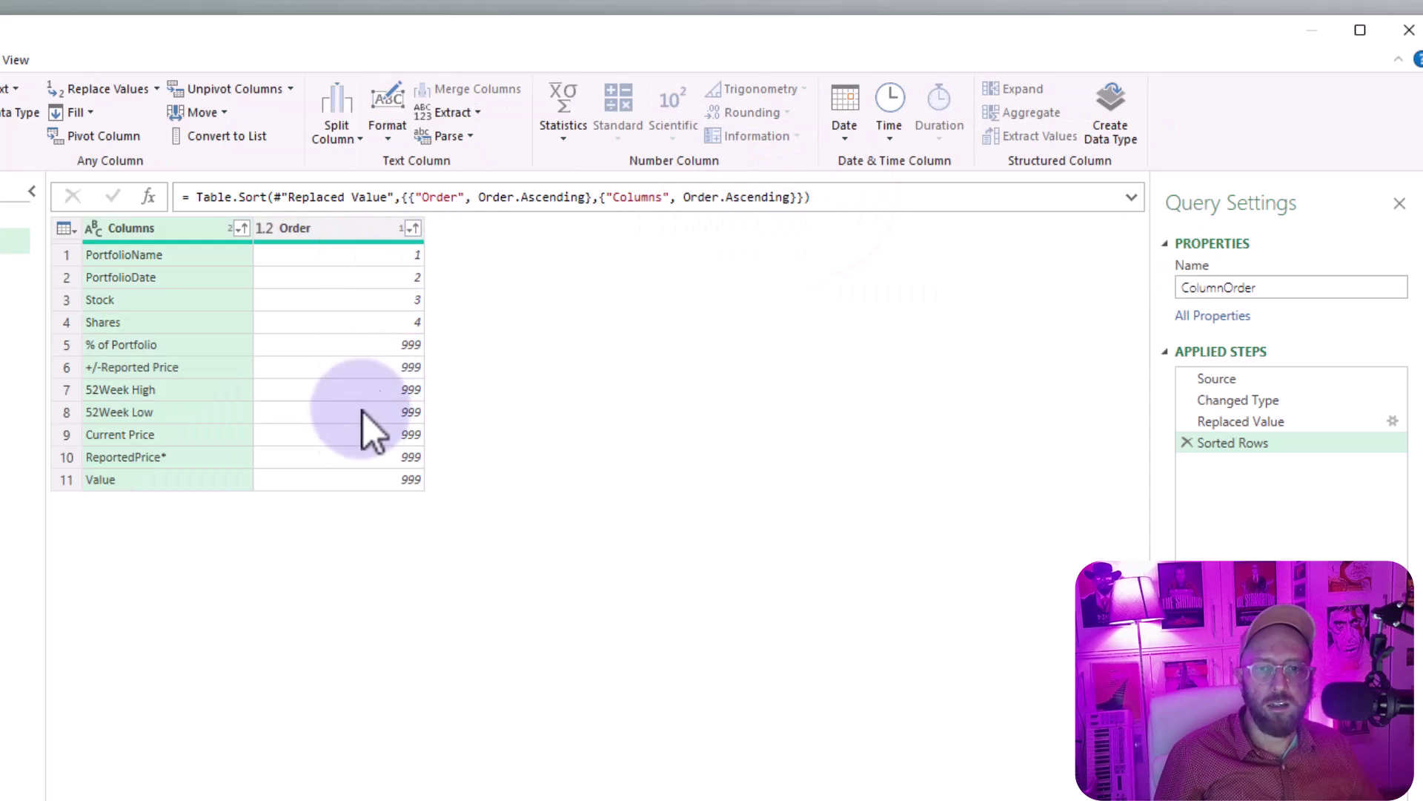
Step: Check how the column names that share order 999 are sorted in the ColumnOrder query
click(153, 345)
click(151, 370)
click(148, 393)
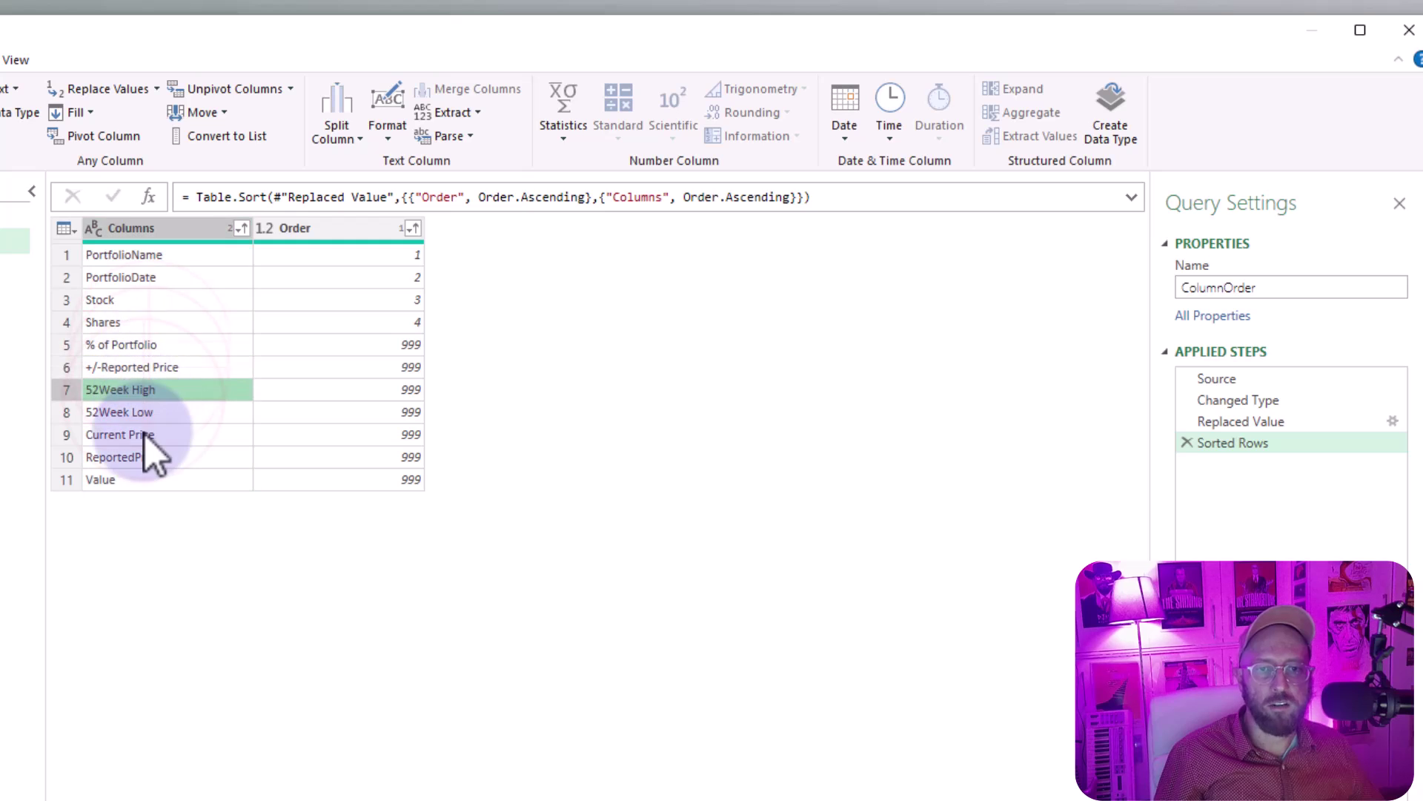
click(145, 435)
click(140, 463)
click(394, 354)
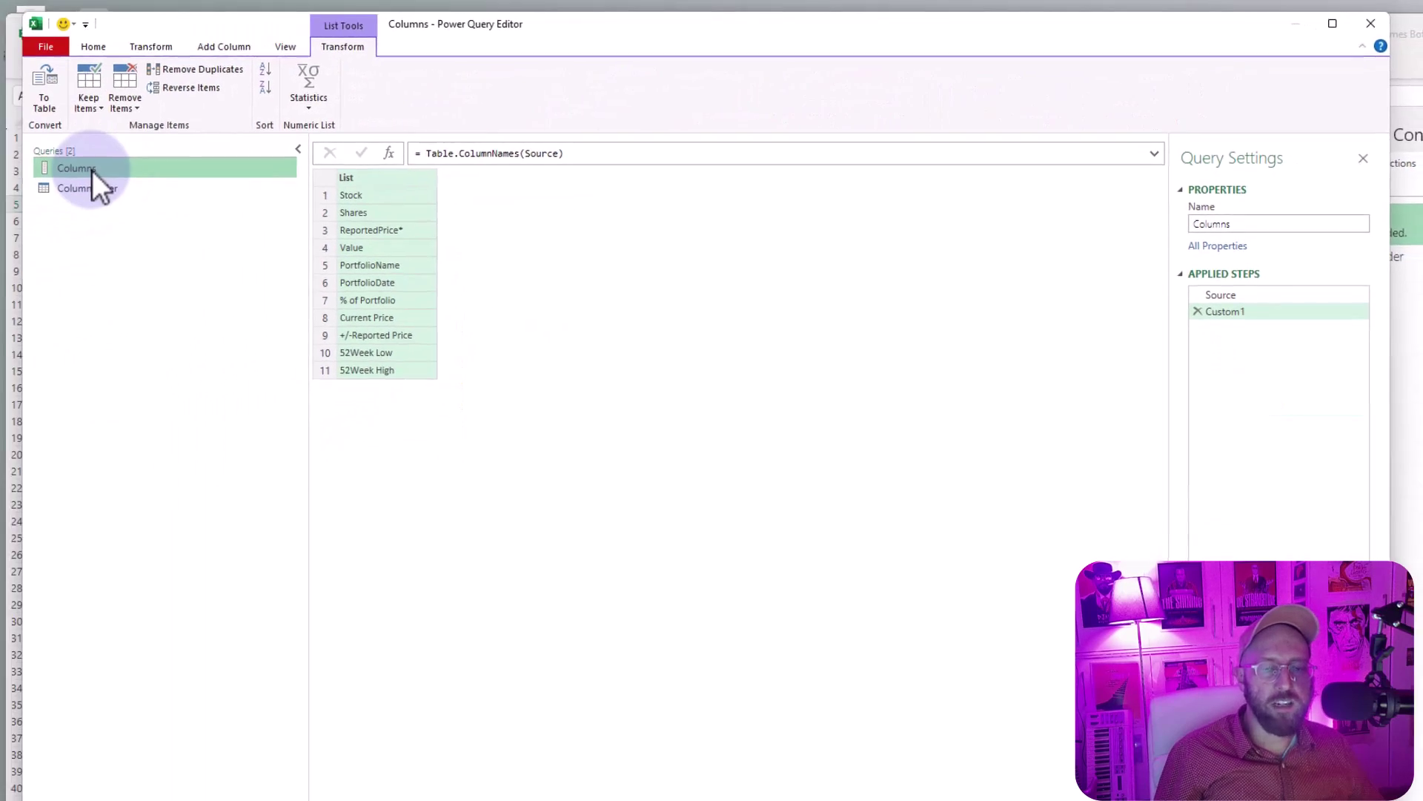
Step: Duplicate the Columns query and rename the copy as Data
right_click(90, 168)
click(141, 261)
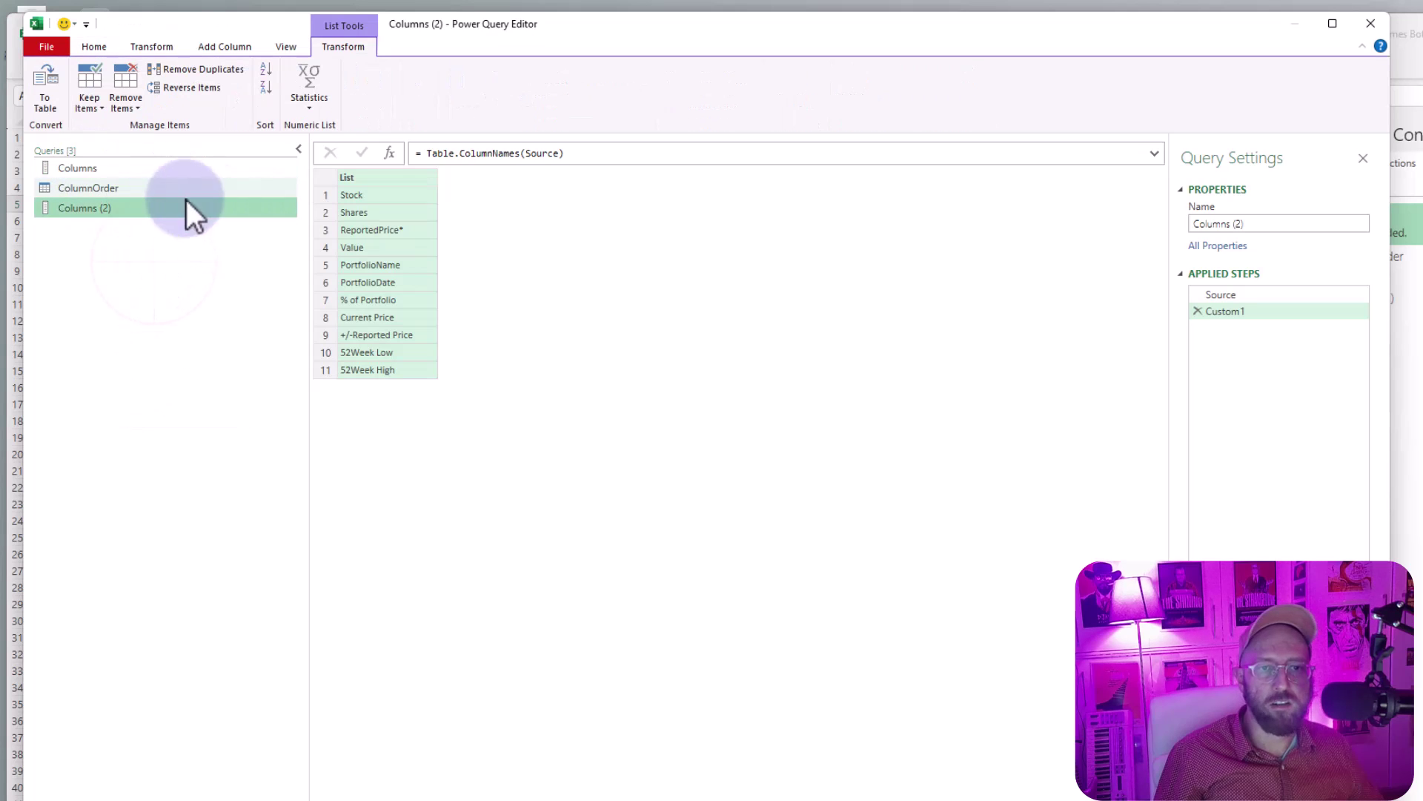
triple_click(1267, 223)
text(Data)
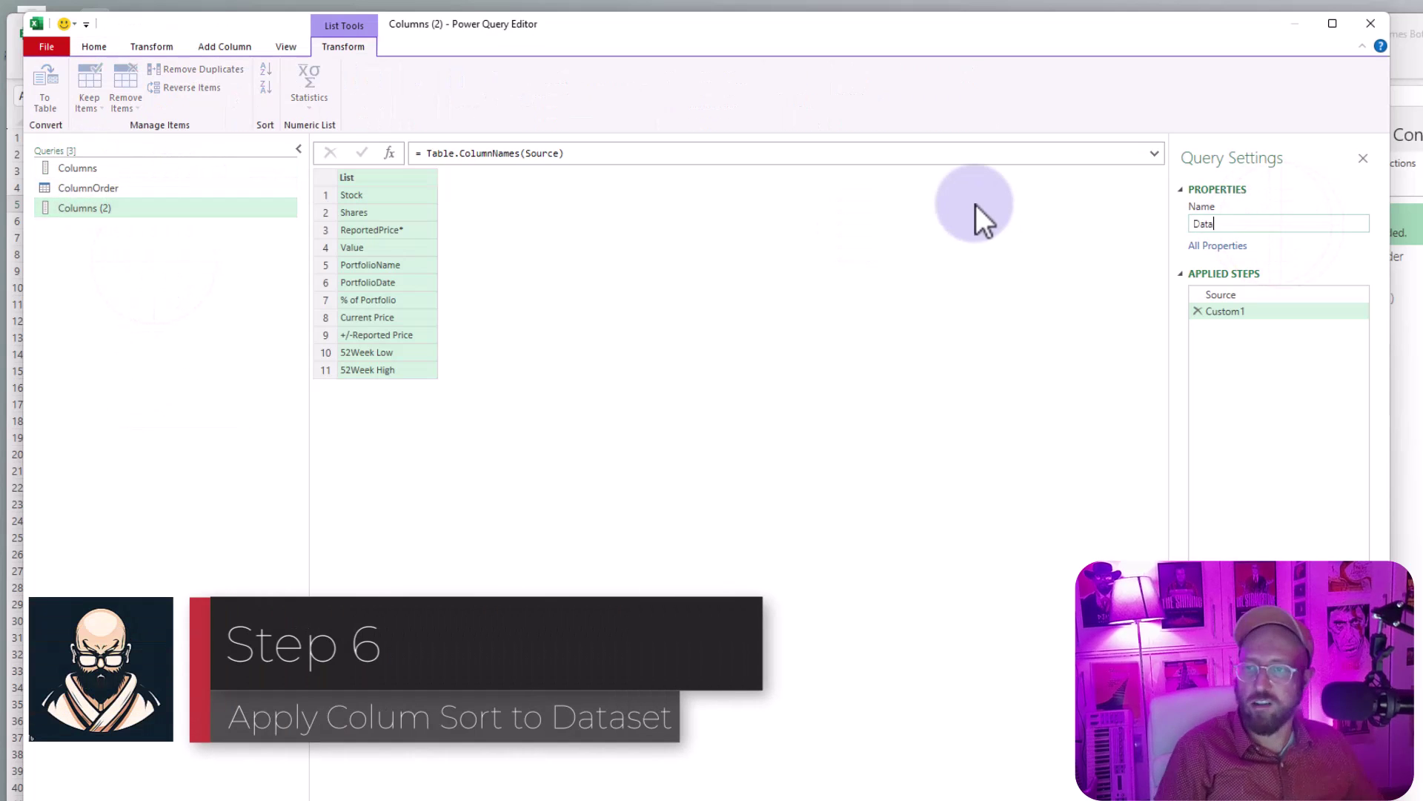
key(Return)
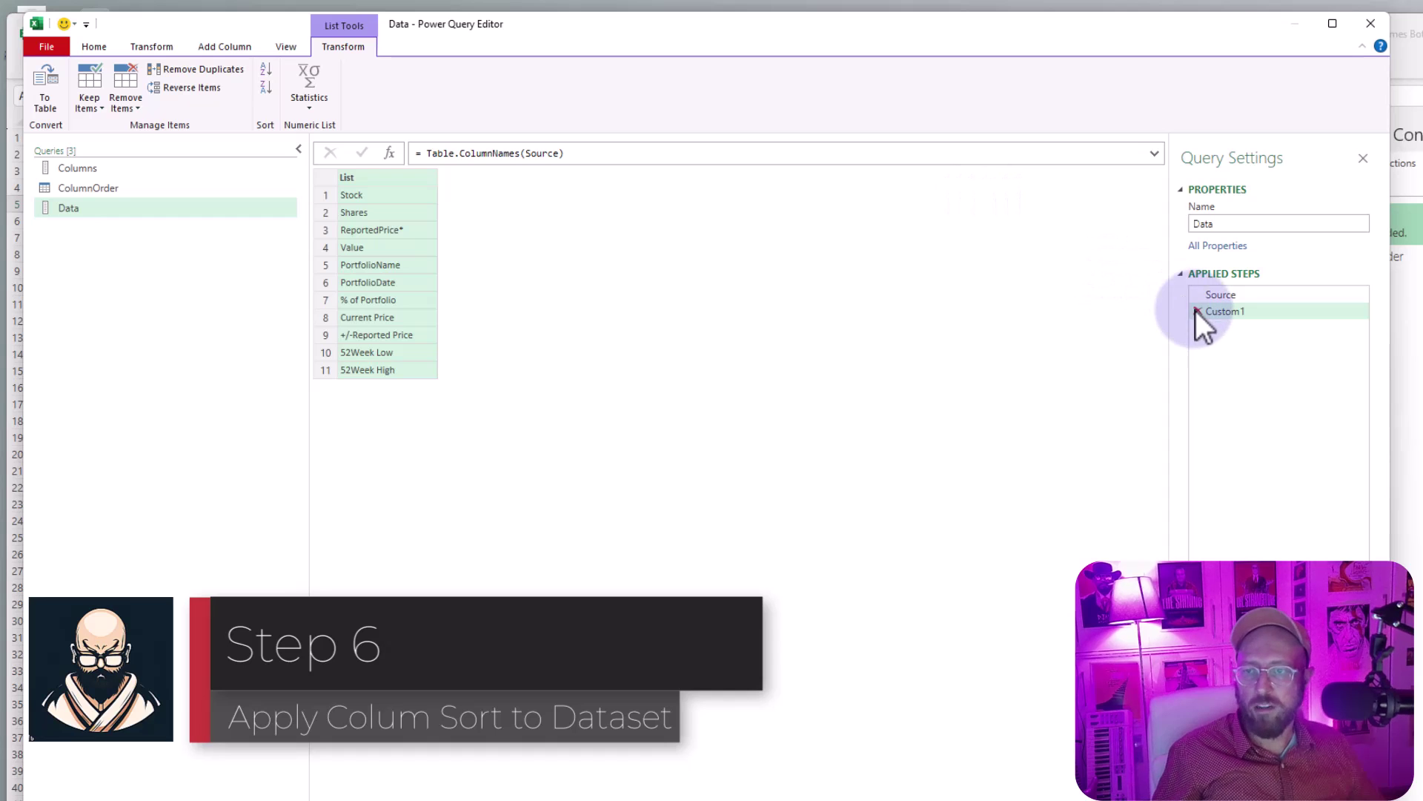
Step: Delete the Custom1 step from the Data query to restore the full stock table
click(1198, 311)
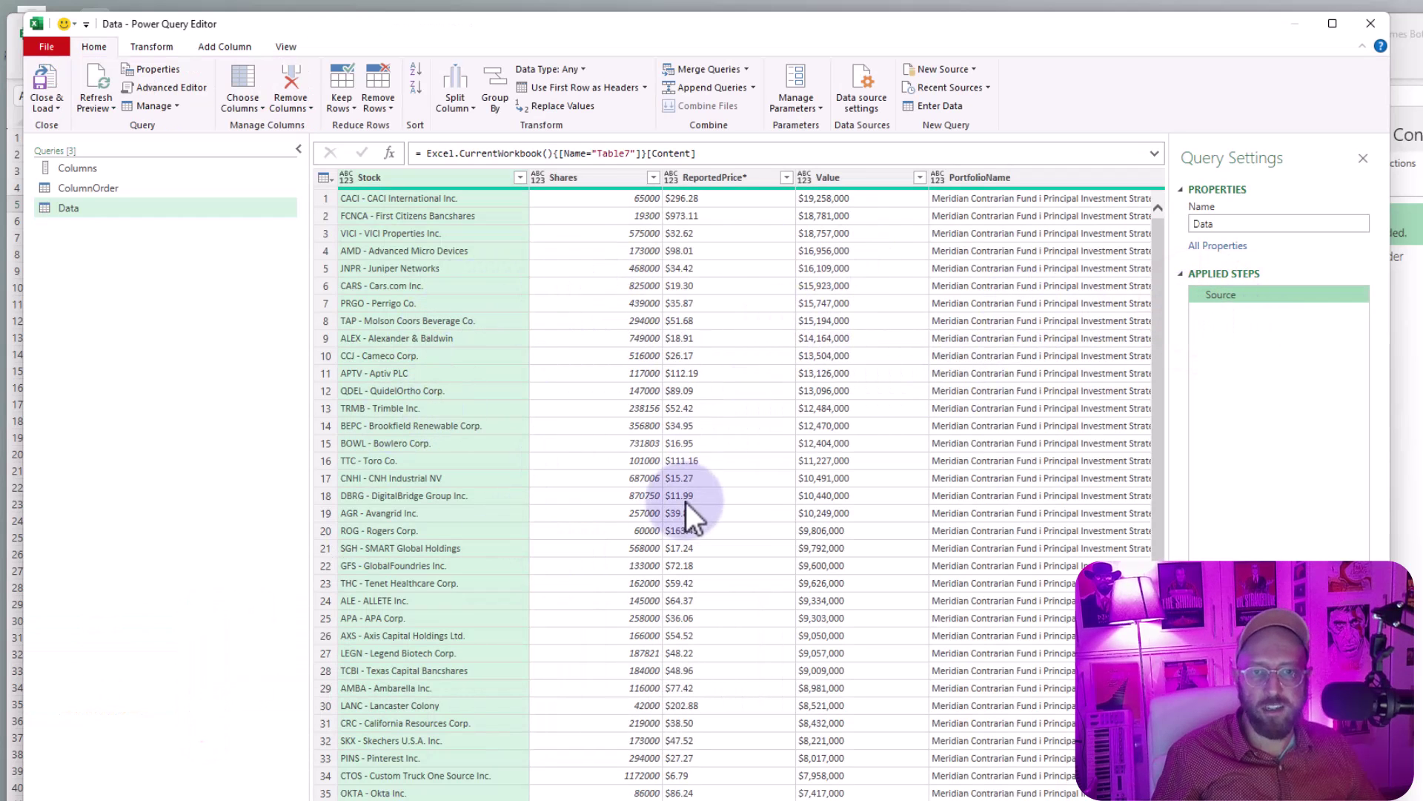
scroll(745, 489, right, 10)
scroll(745, 489, left, 10)
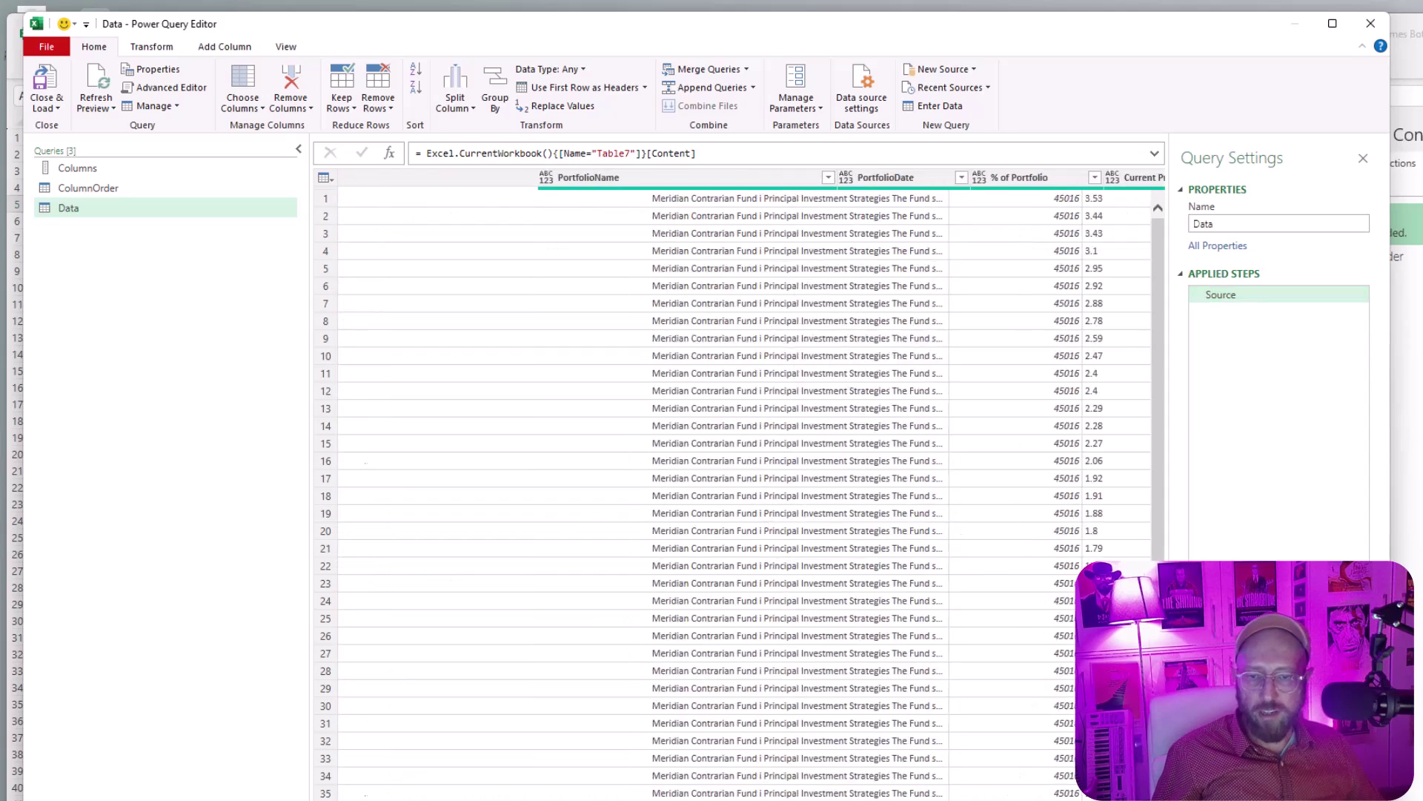
Step: Move the ReportedPrice* column to the front of the Data query and expand the resulting Table.ReorderColumns formula for inspection
drag(737, 181, 405, 165)
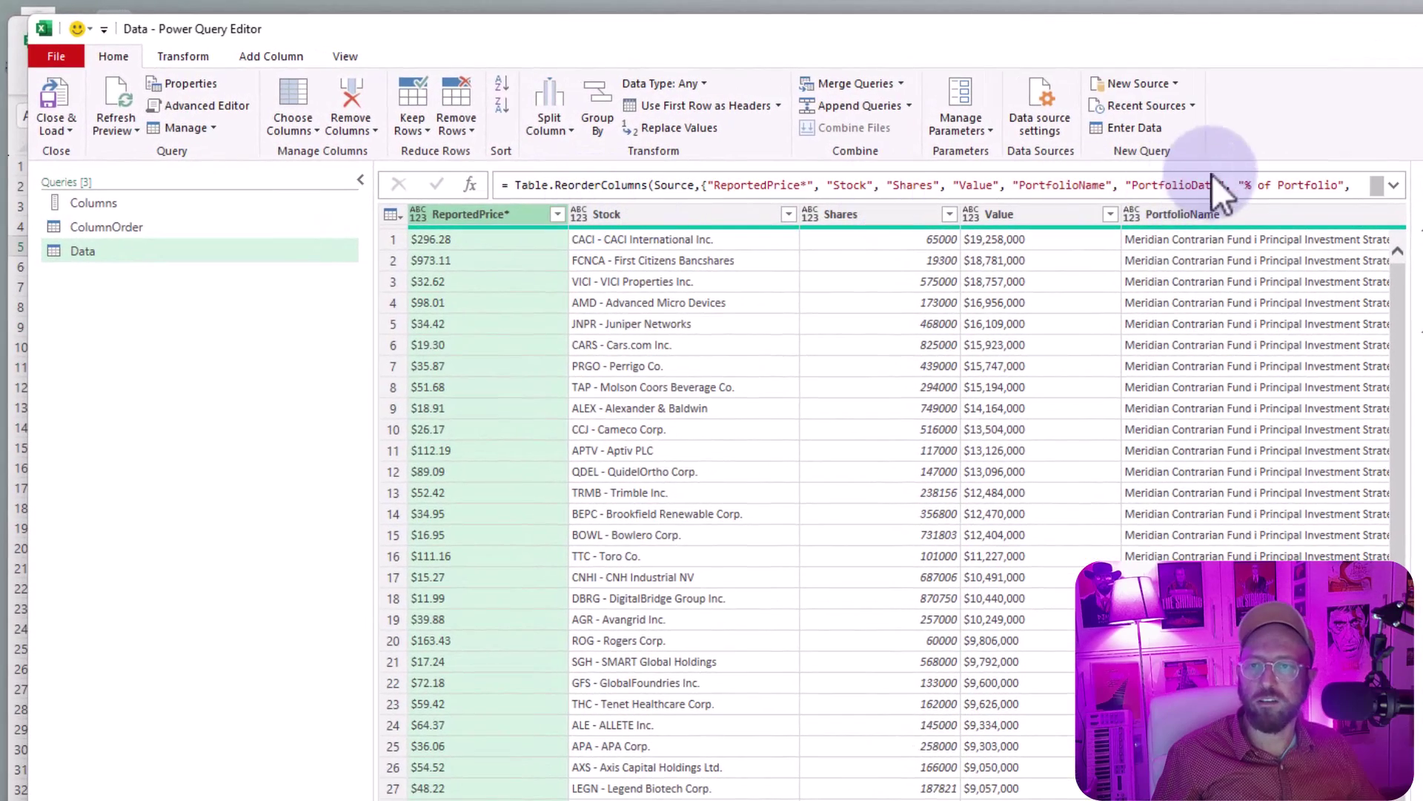
click(1394, 188)
drag(515, 187, 964, 204)
double_click(674, 187)
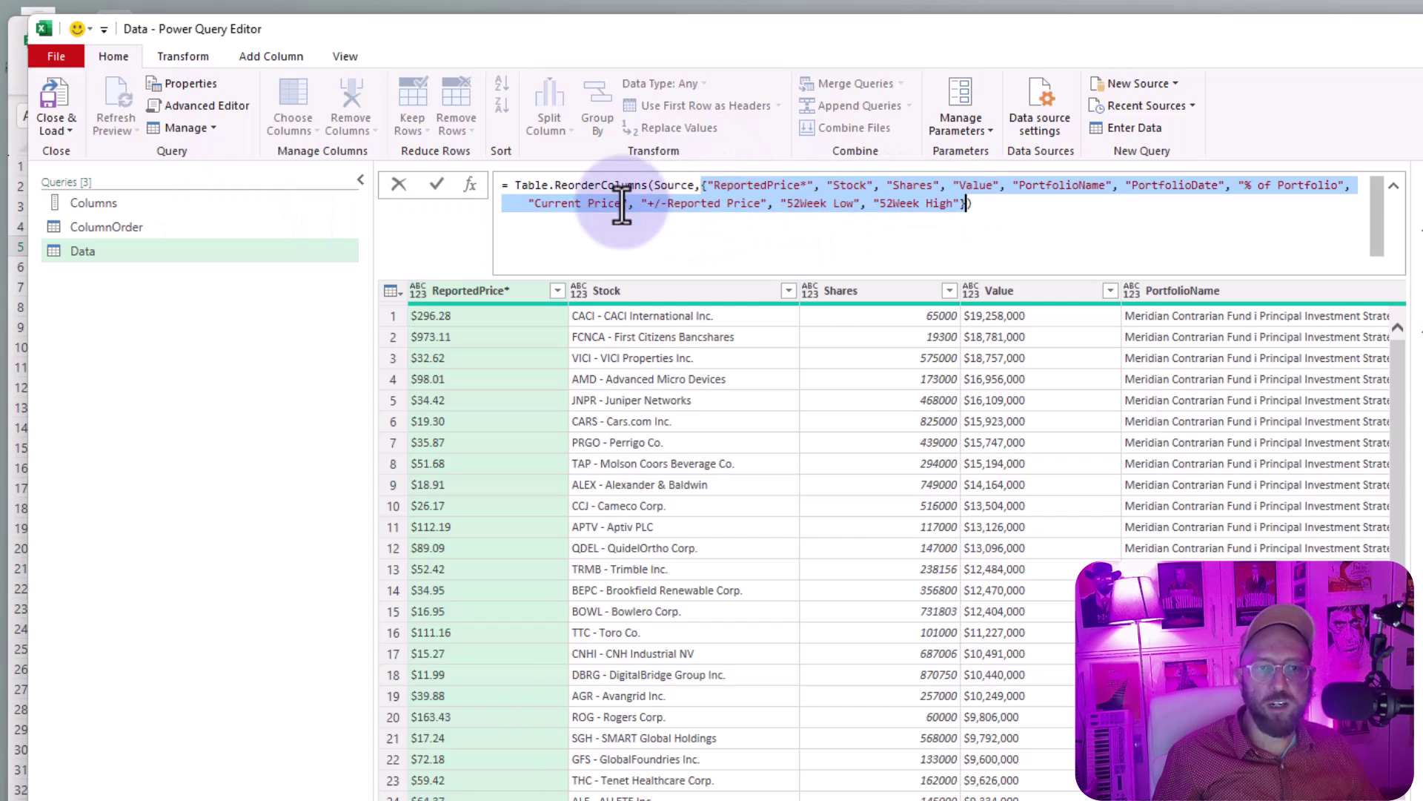
Step: Replace the hard-coded column list in the Data query's Table.ReorderColumns formula with ColumnOrder[Columns]
click(122, 226)
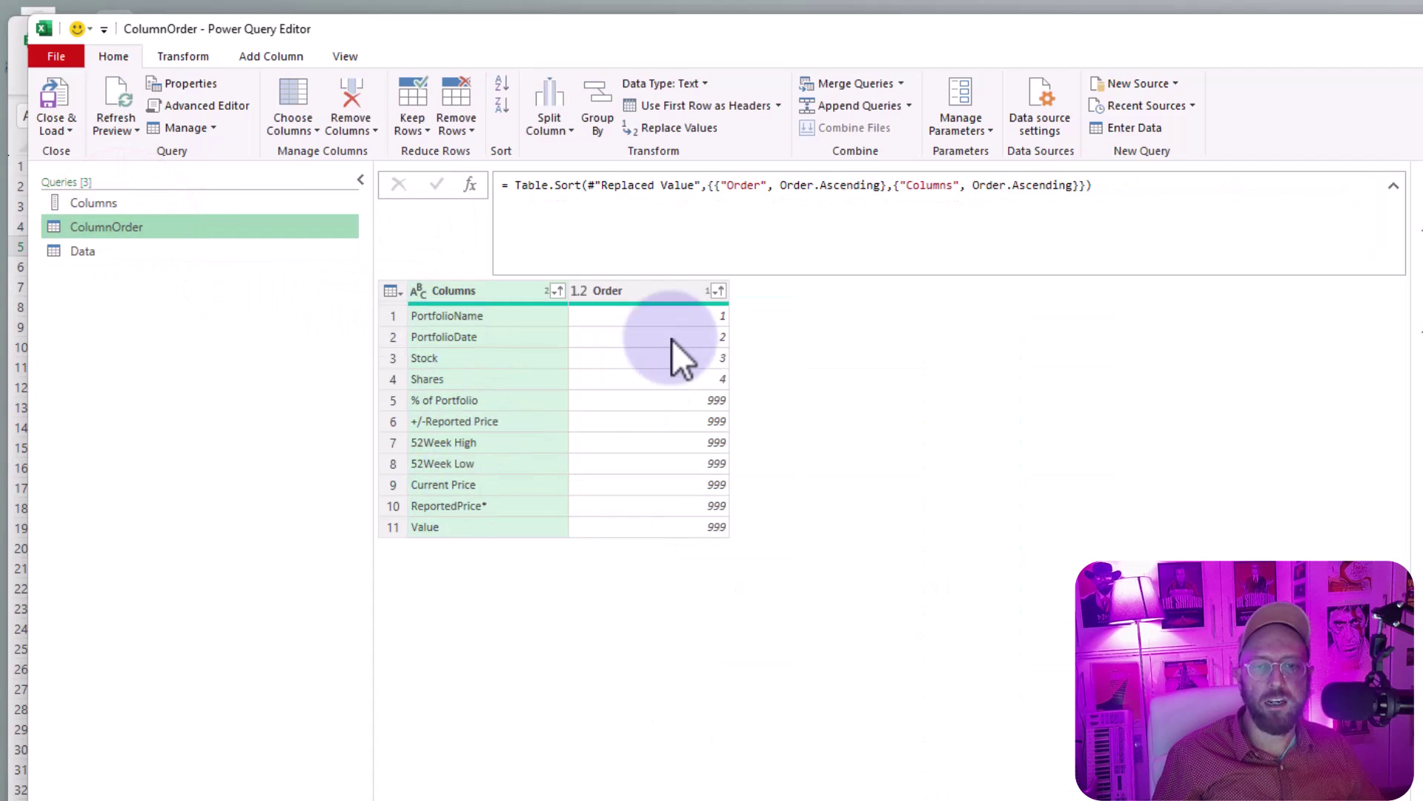
click(88, 260)
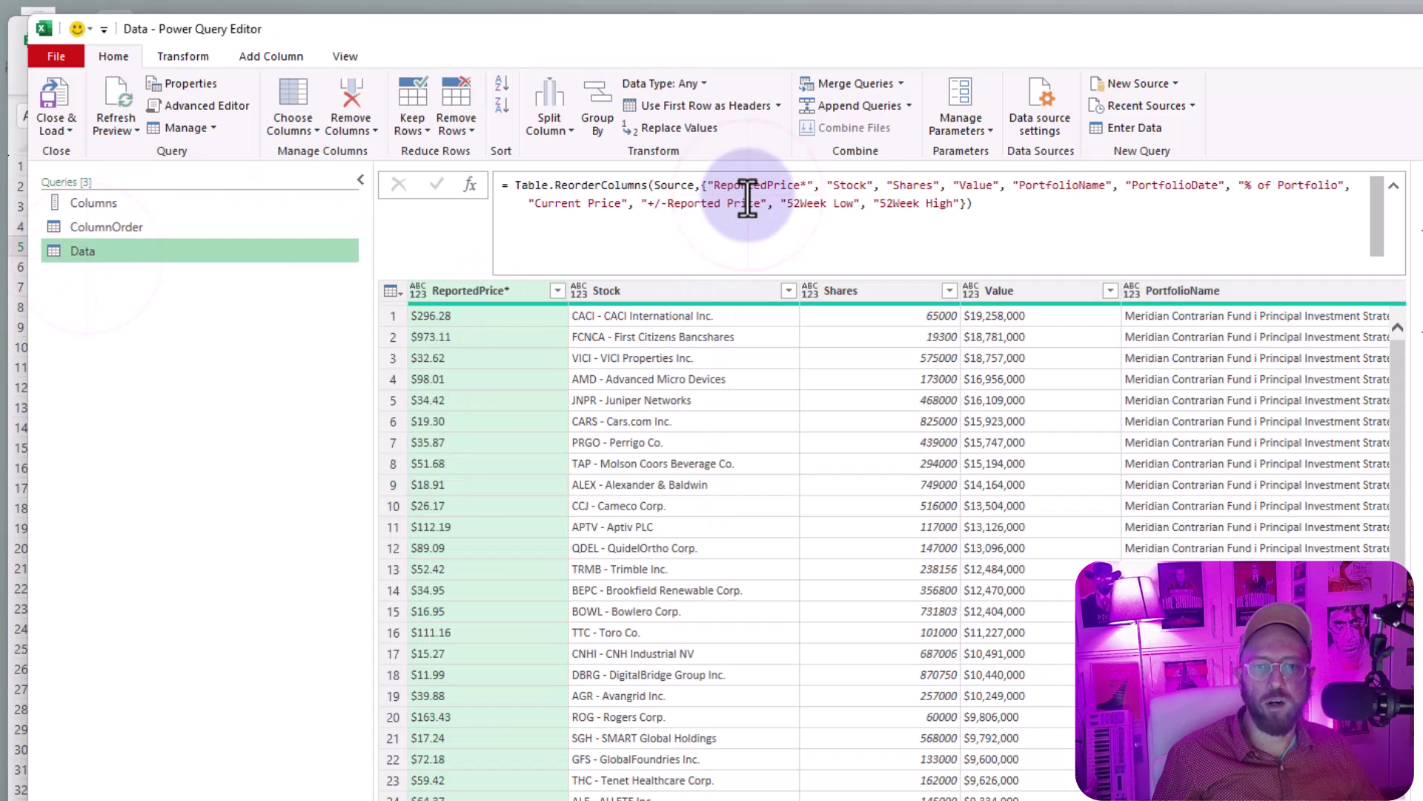
drag(701, 191, 1025, 201)
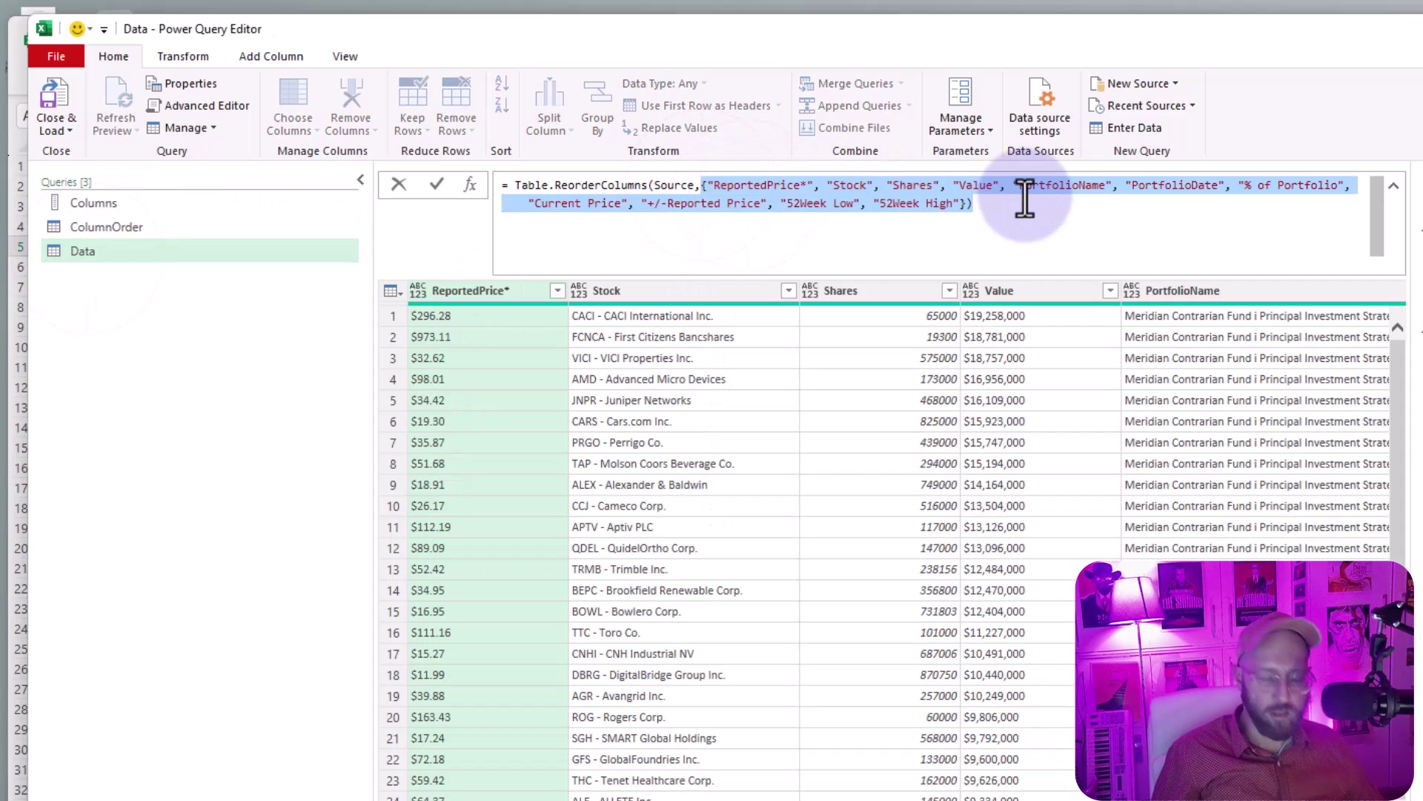
text(Co)
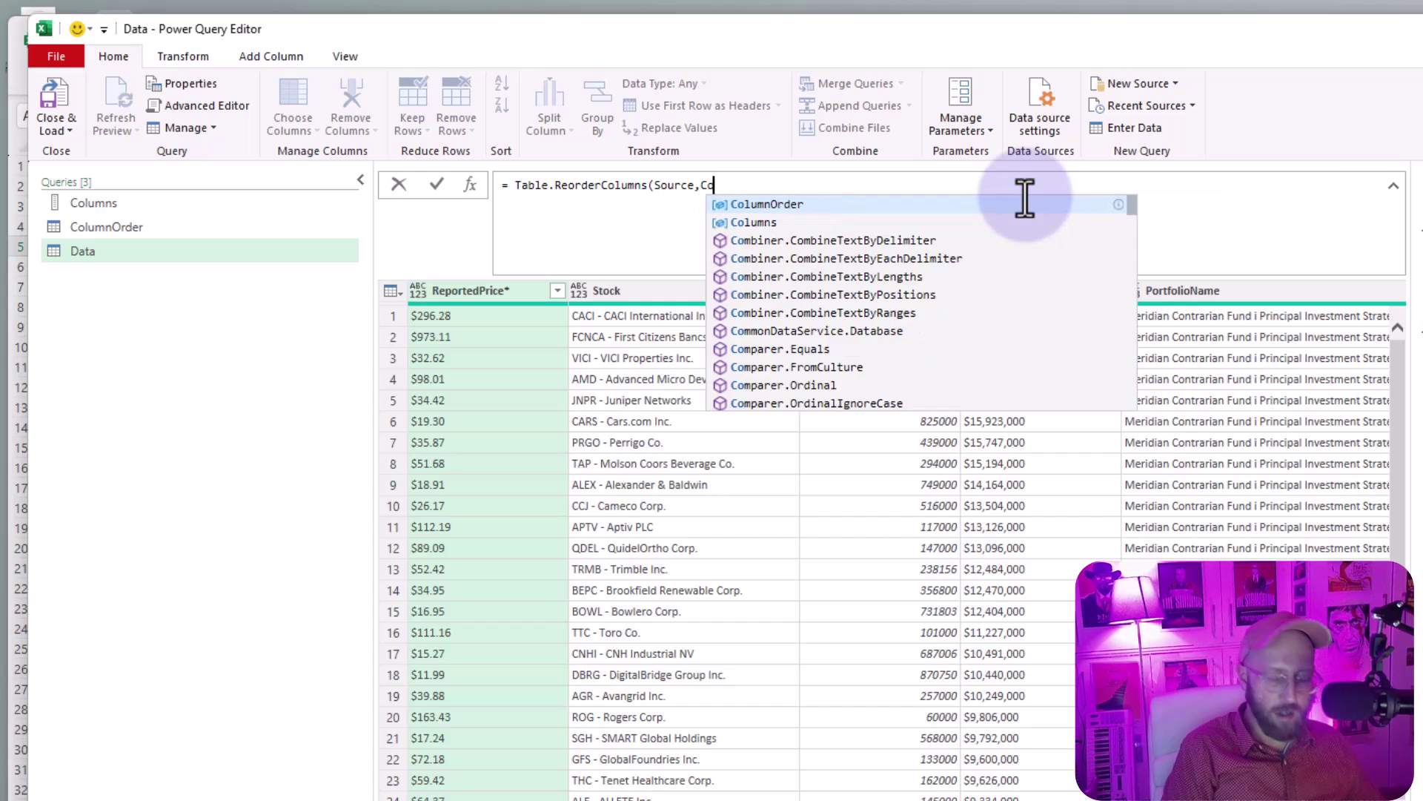
text(lumnOrder)
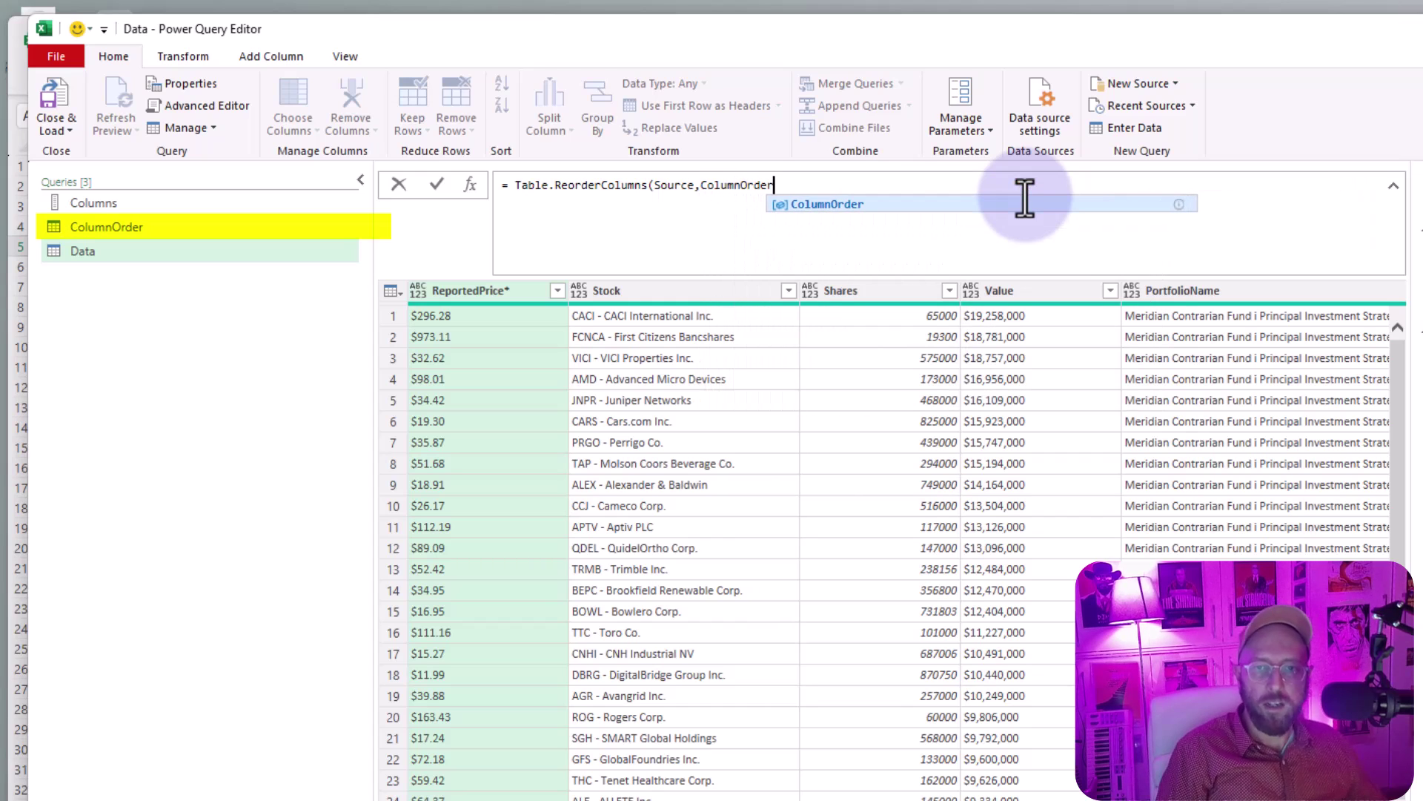
text([Columns)
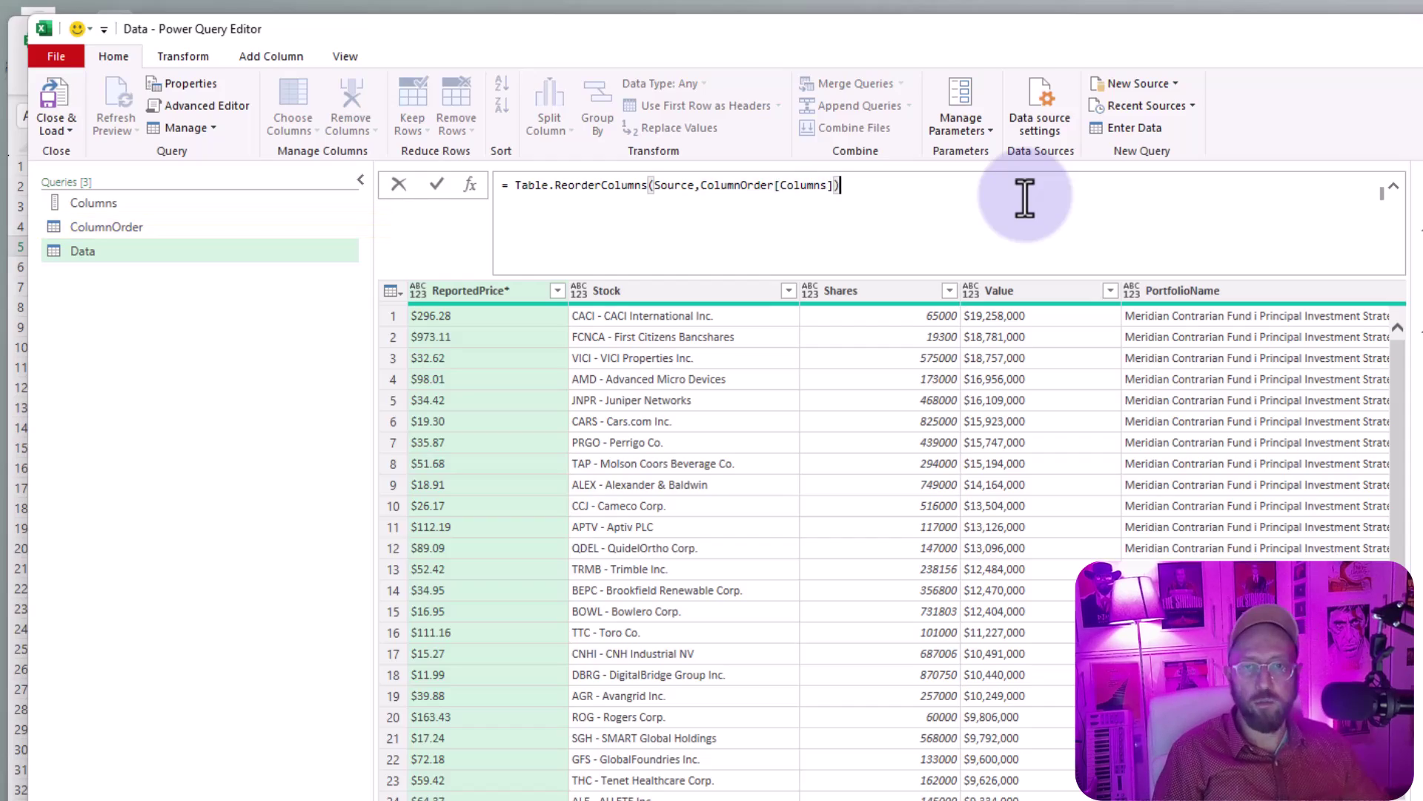
key(Return)
scroll(845, 367, down, 15)
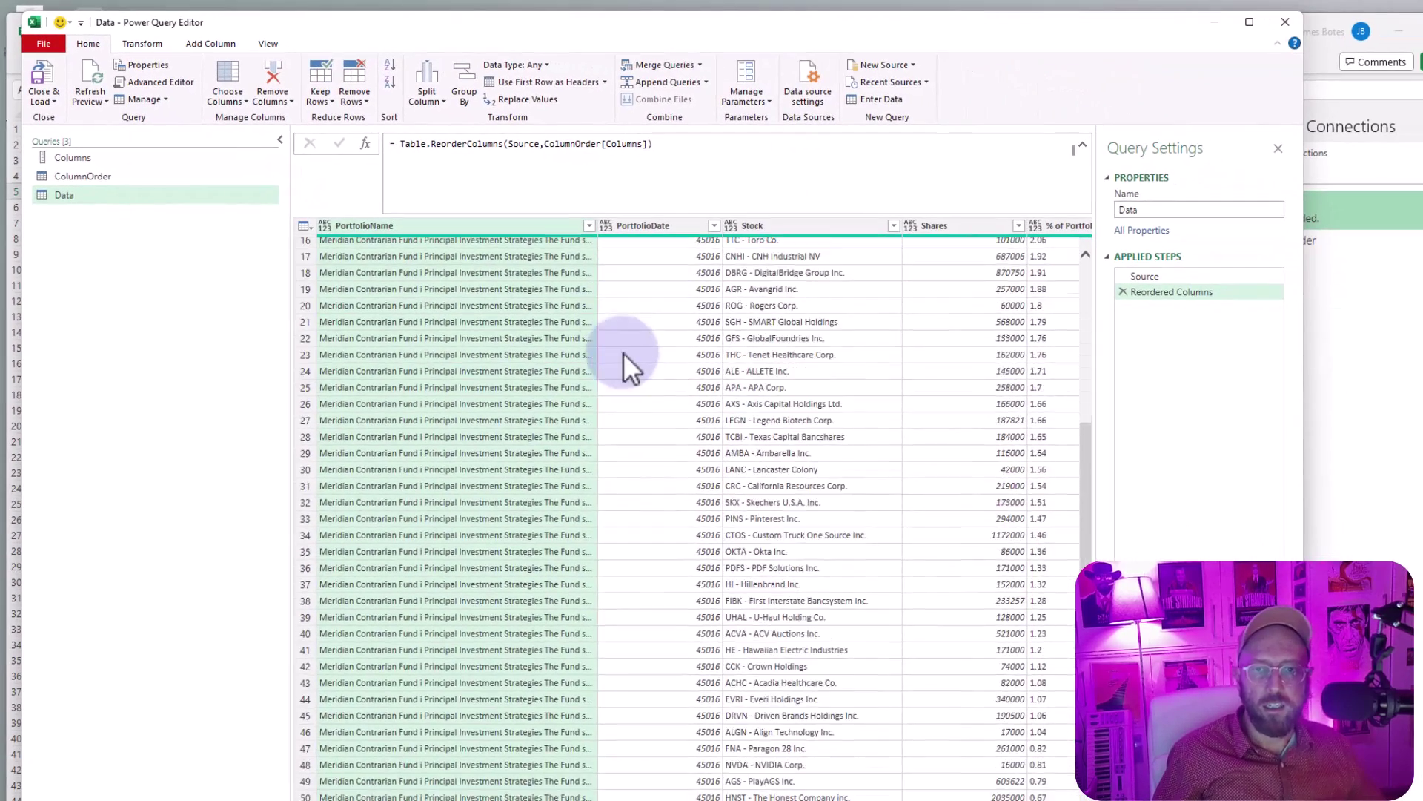
scroll(641, 388, up, 17)
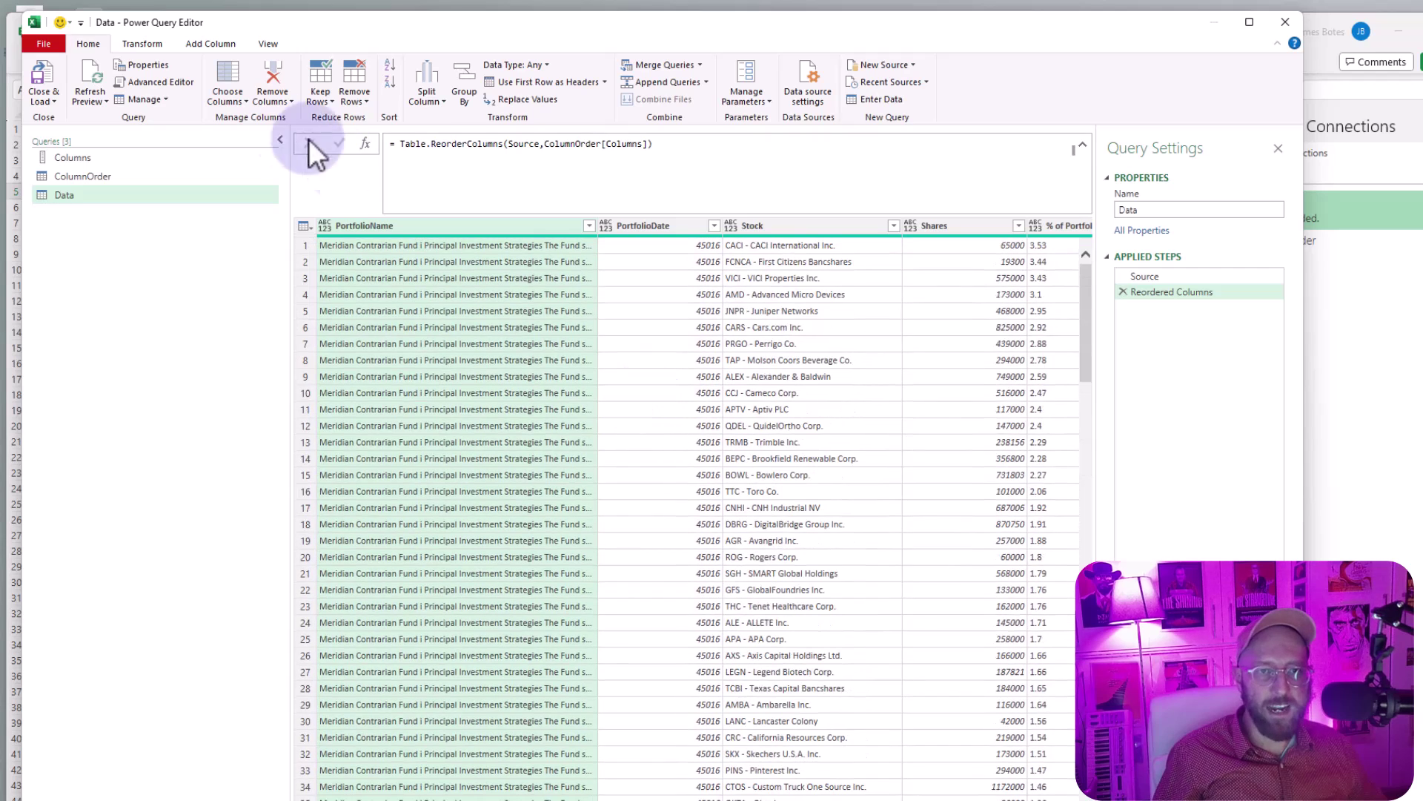
Step: Close the query editor and load the new queries as tables on new worksheets
click(60, 108)
click(69, 130)
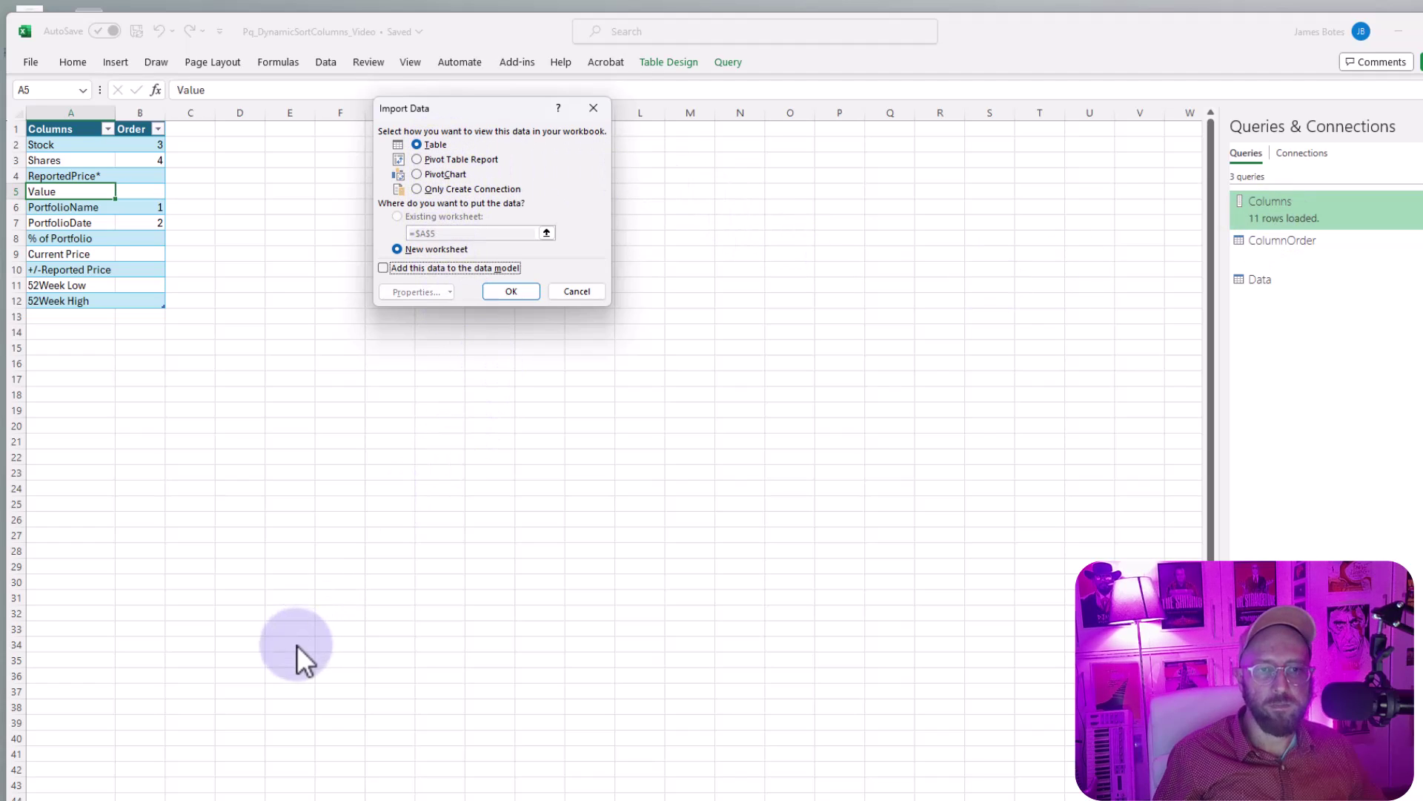
click(512, 292)
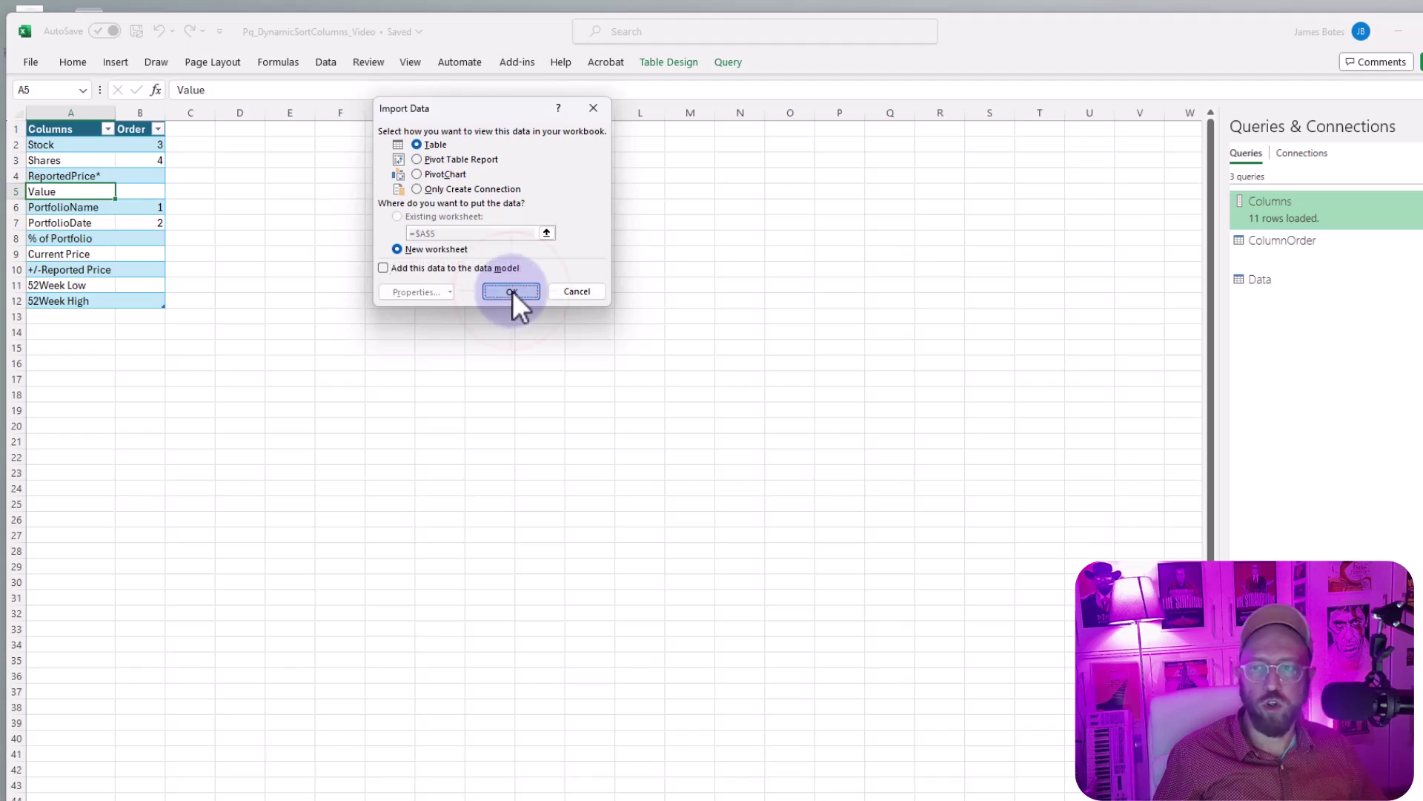
Step: Review the column sequence in the loaded Data table and the matching order numbers on the ColumnOrder sheet
scroll(452, 358, down, 1)
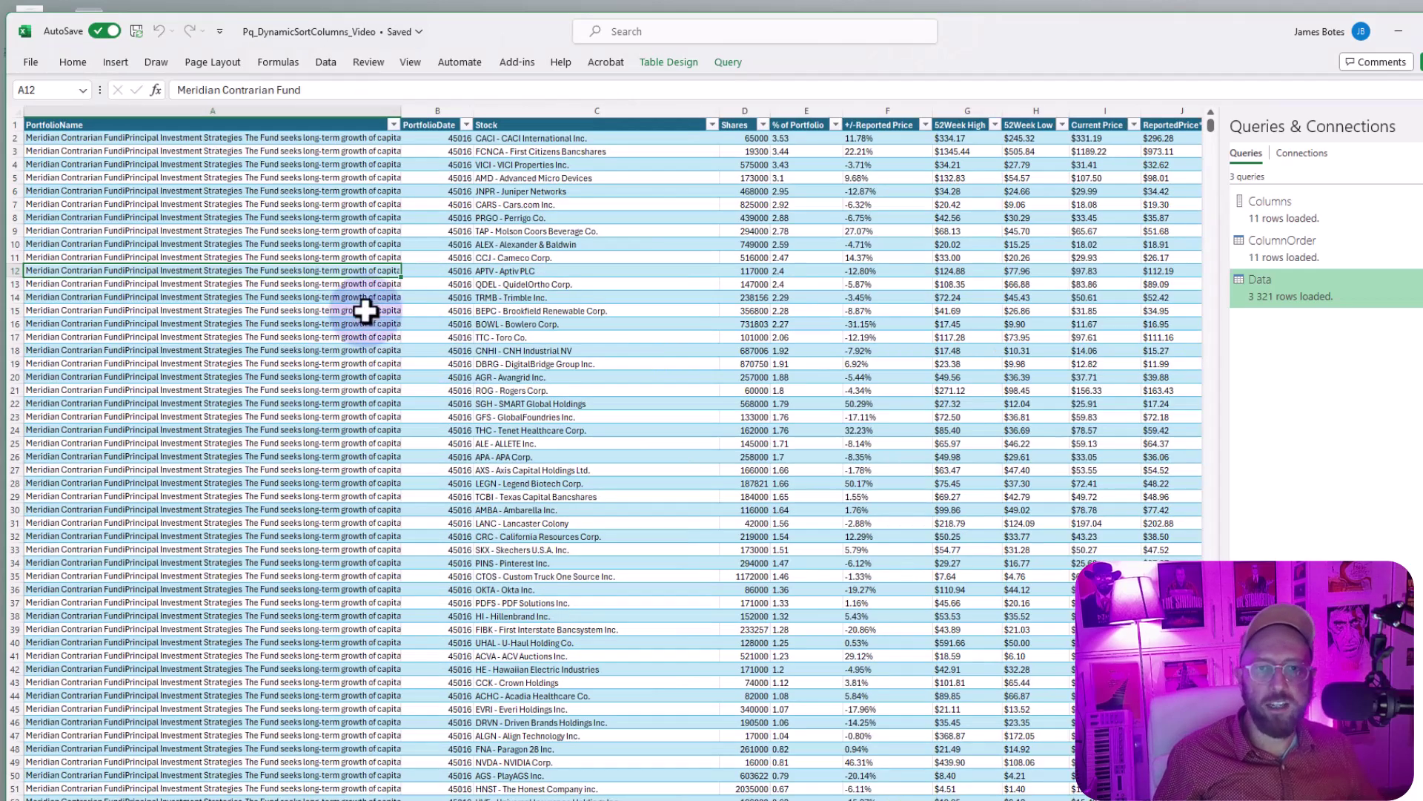
drag(180, 126, 187, 191)
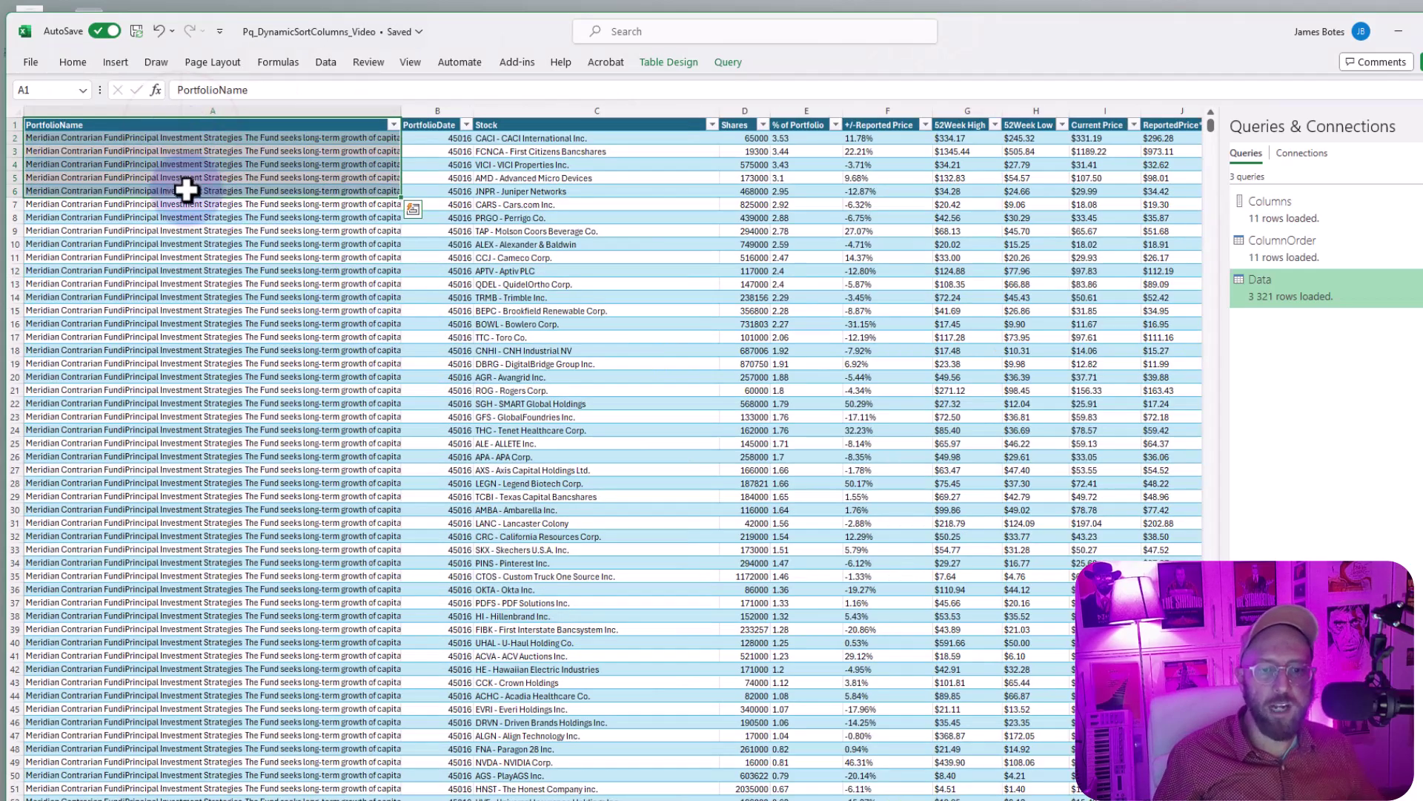
click(205, 800)
click(183, 351)
click(137, 146)
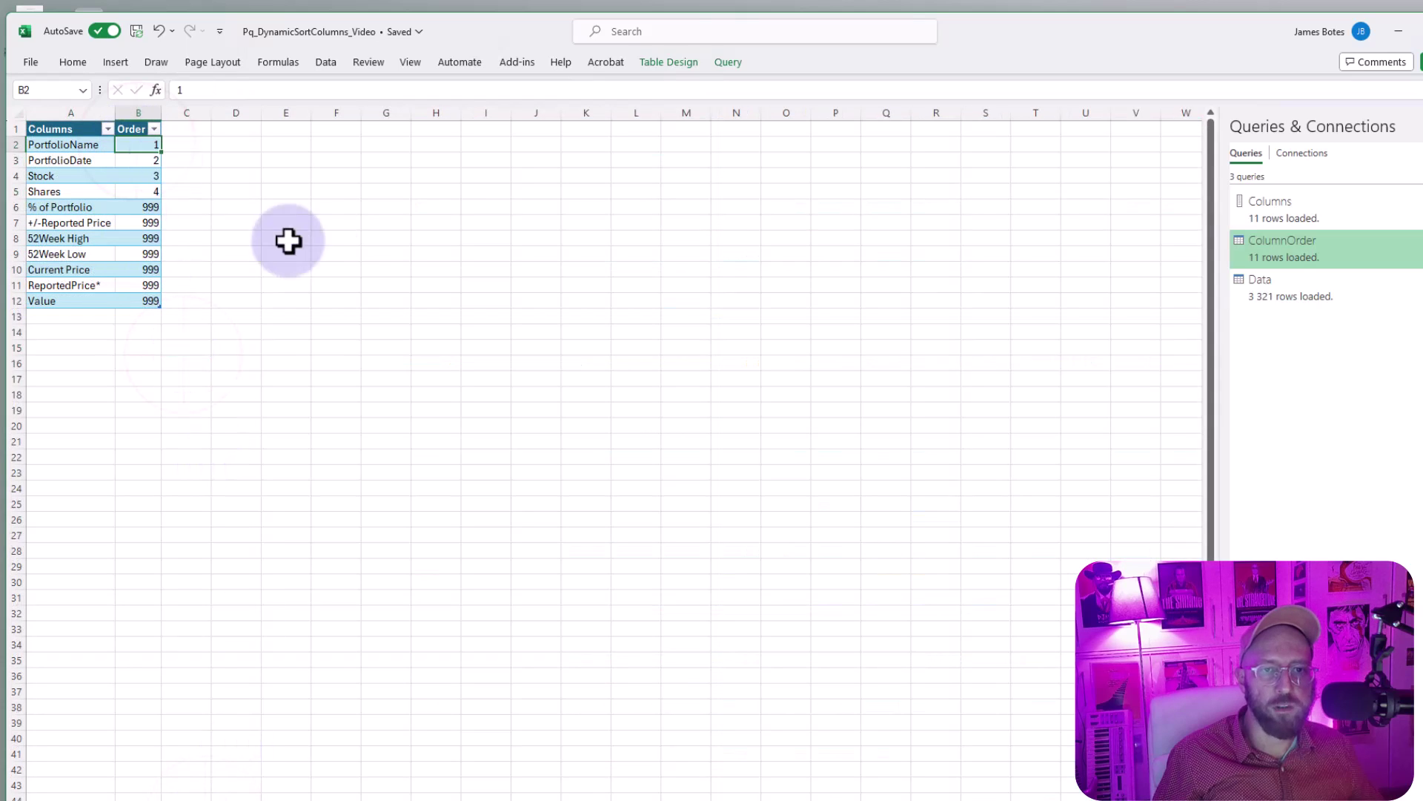
click(324, 251)
Step: Clear the Order values in the Columns table and enter +/-Reported Price 1, 52Week High 2, PortfolioName 3, Stock 4 and Value 5
click(252, 792)
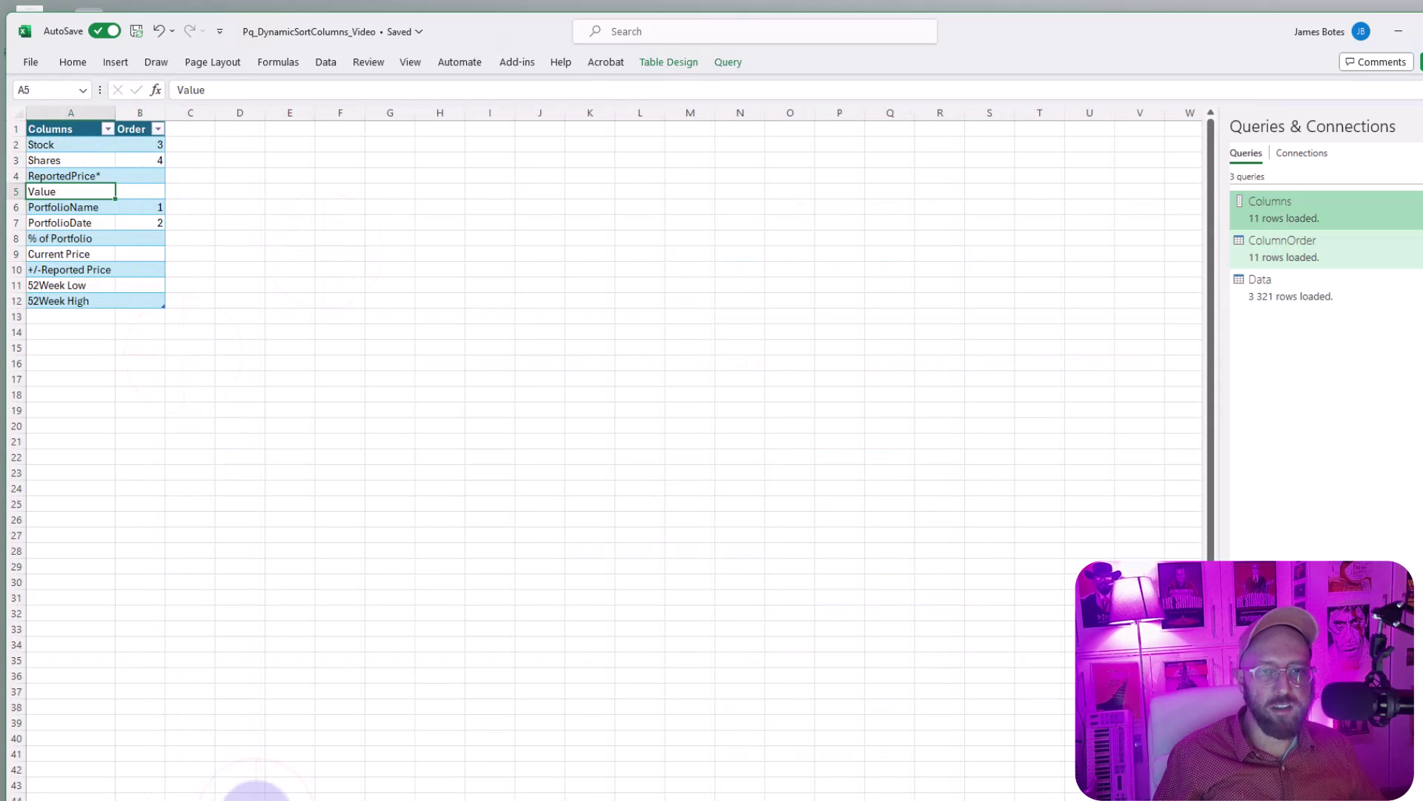
click(290, 425)
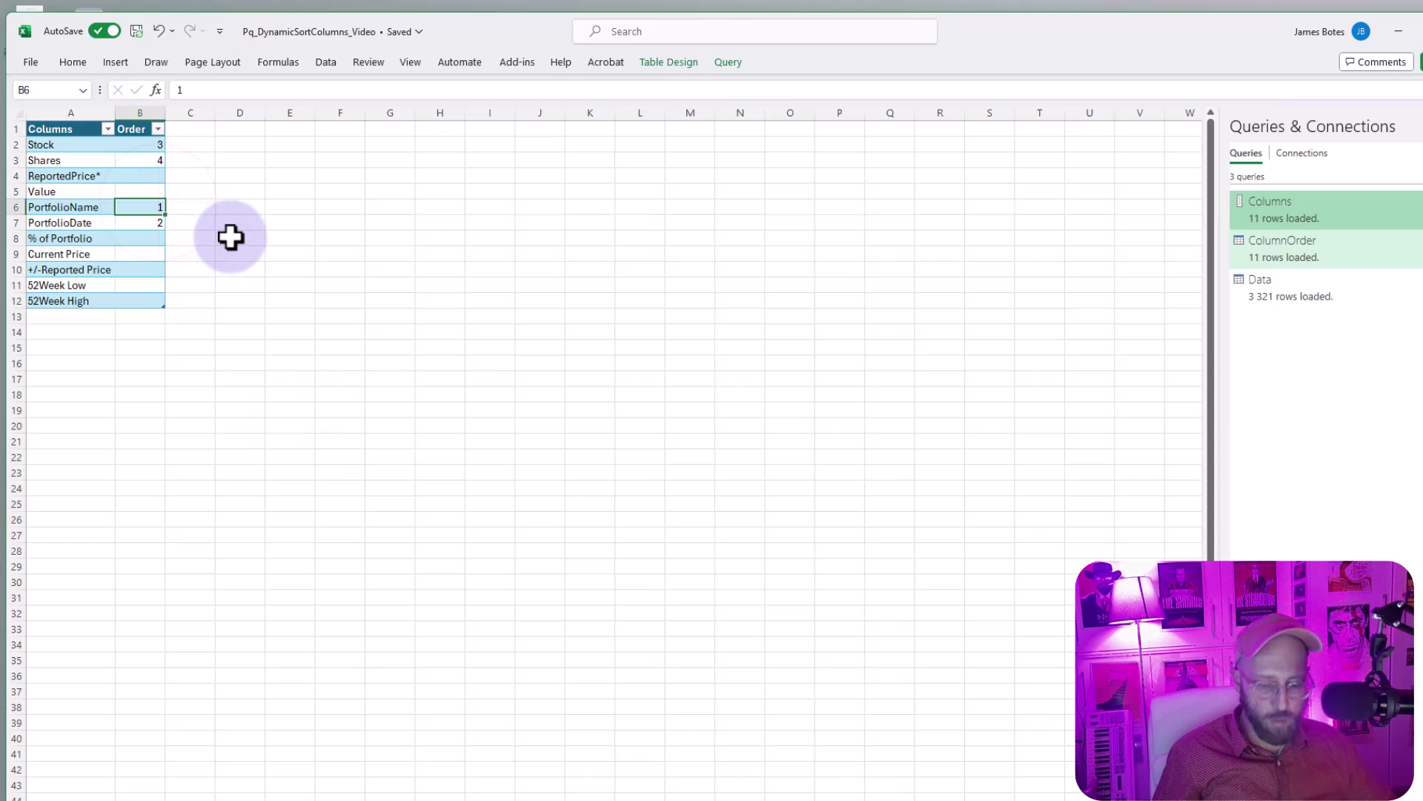
key(Delete)
key(Delete)
click(153, 160)
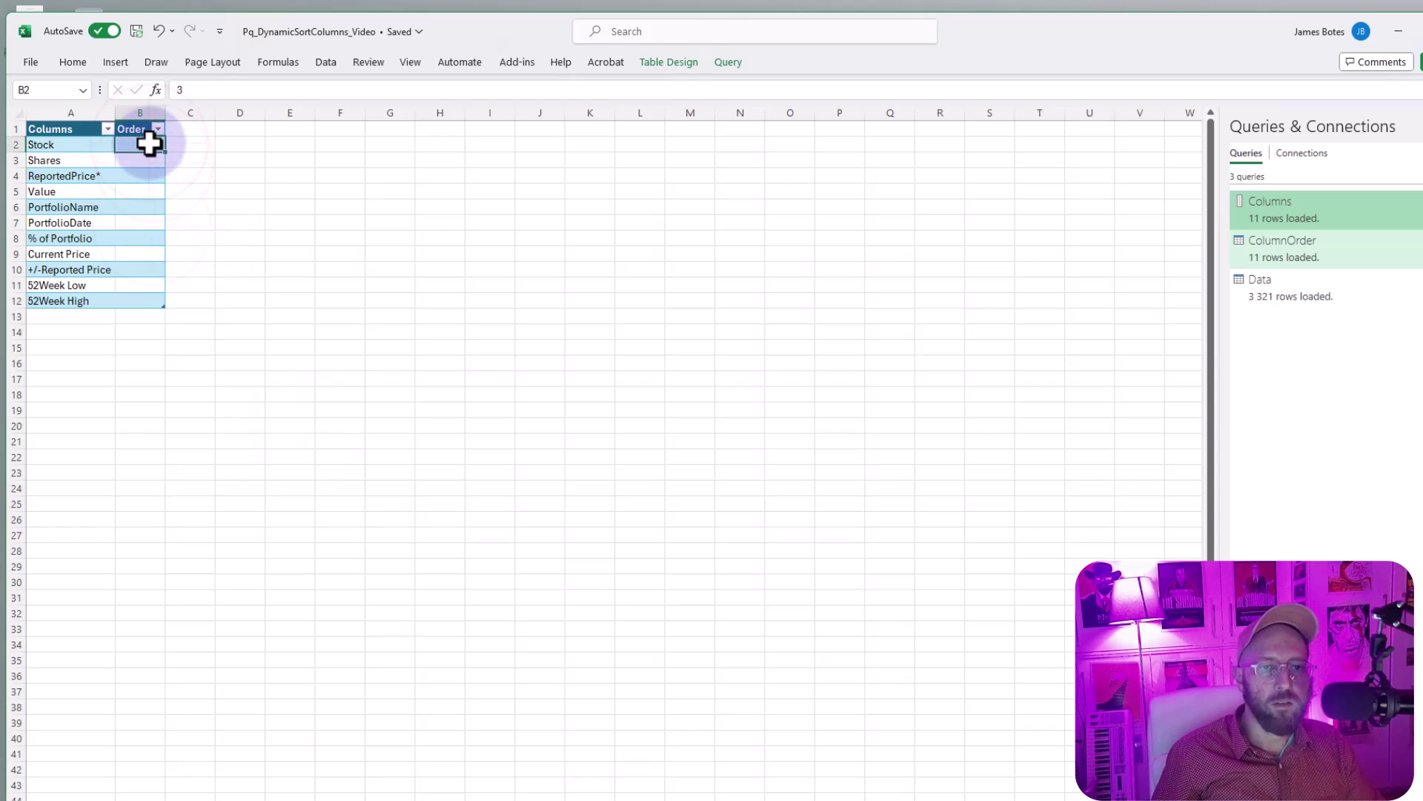
key(Delete)
click(146, 287)
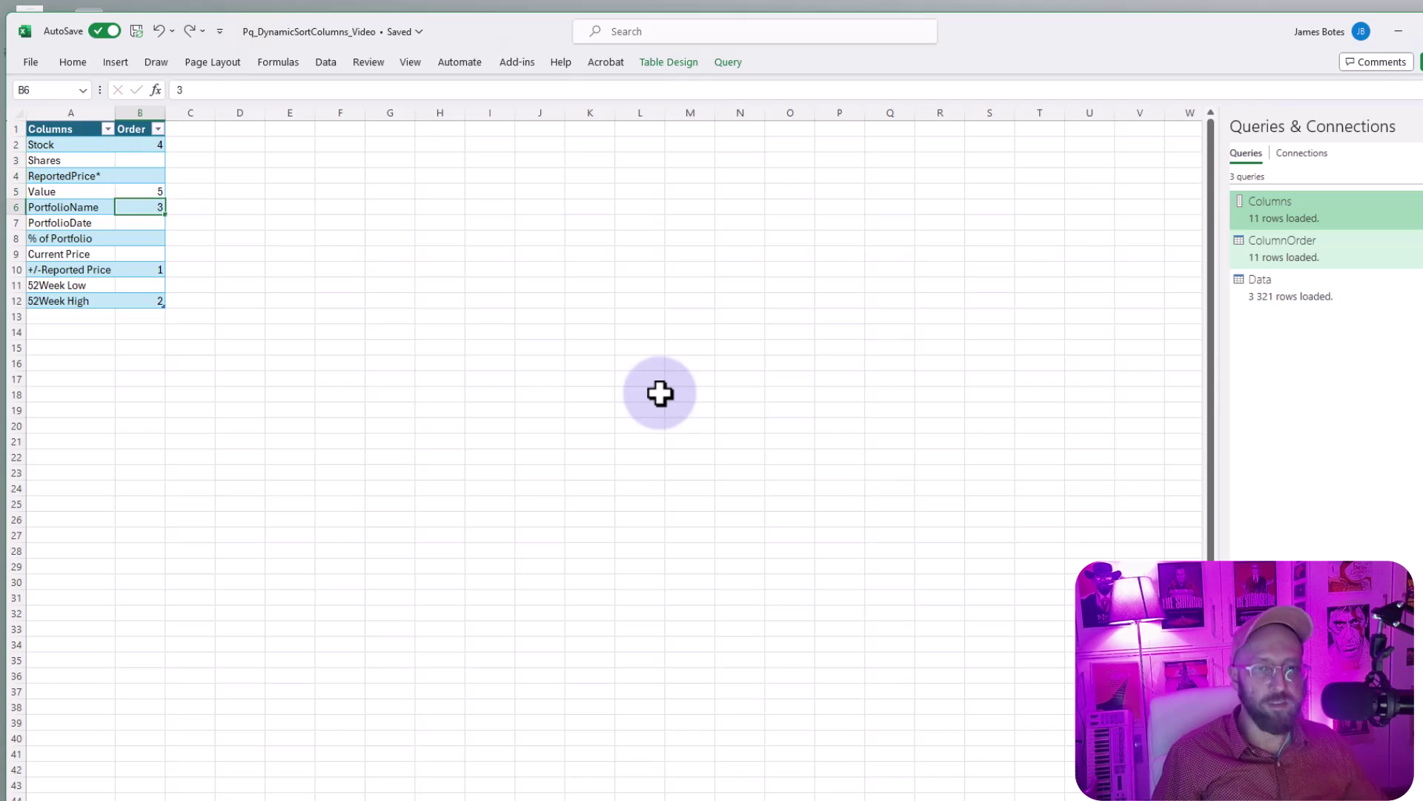
Step: Refresh the query table on the Data sheet to apply the revised column order
click(185, 795)
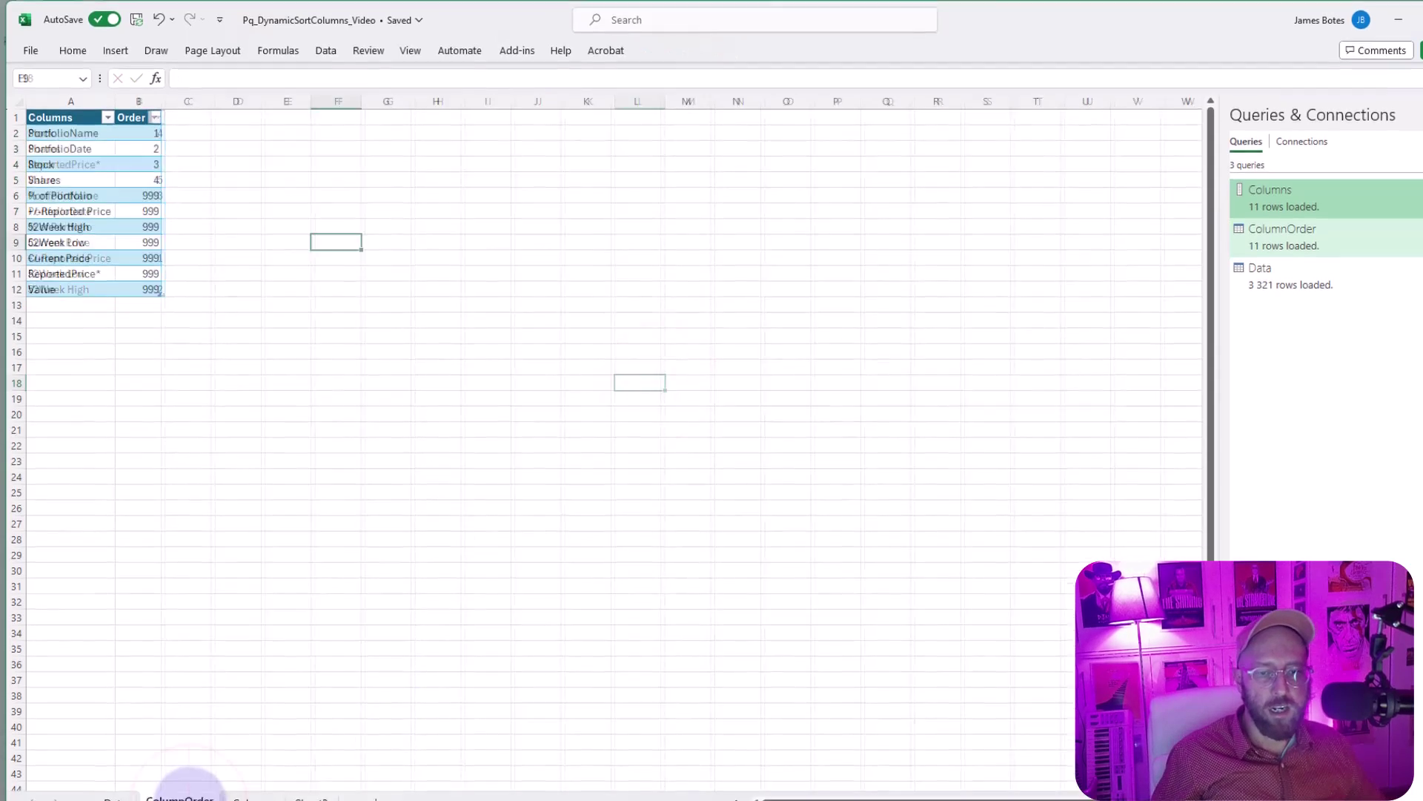
click(114, 774)
click(462, 201)
click(286, 125)
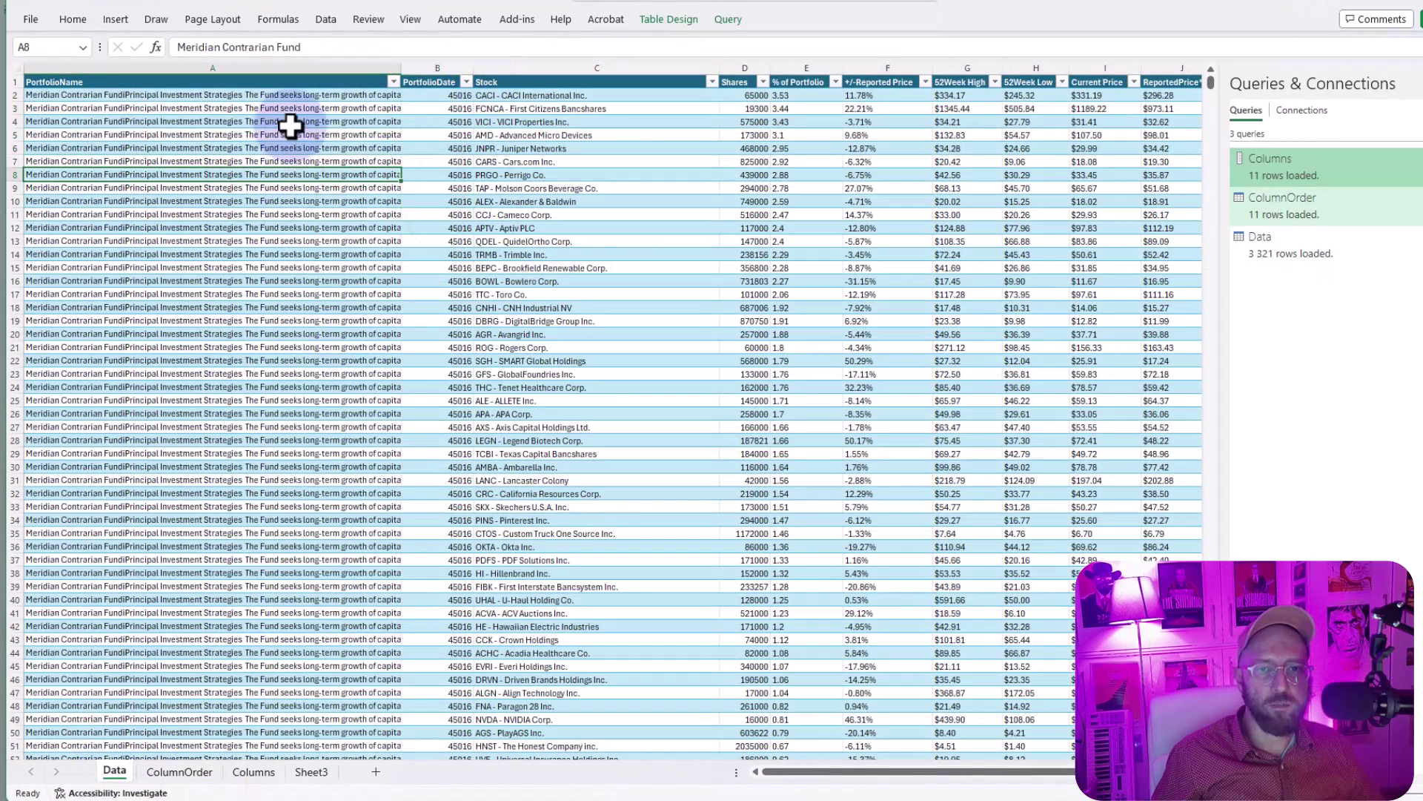
right_click(293, 126)
click(366, 310)
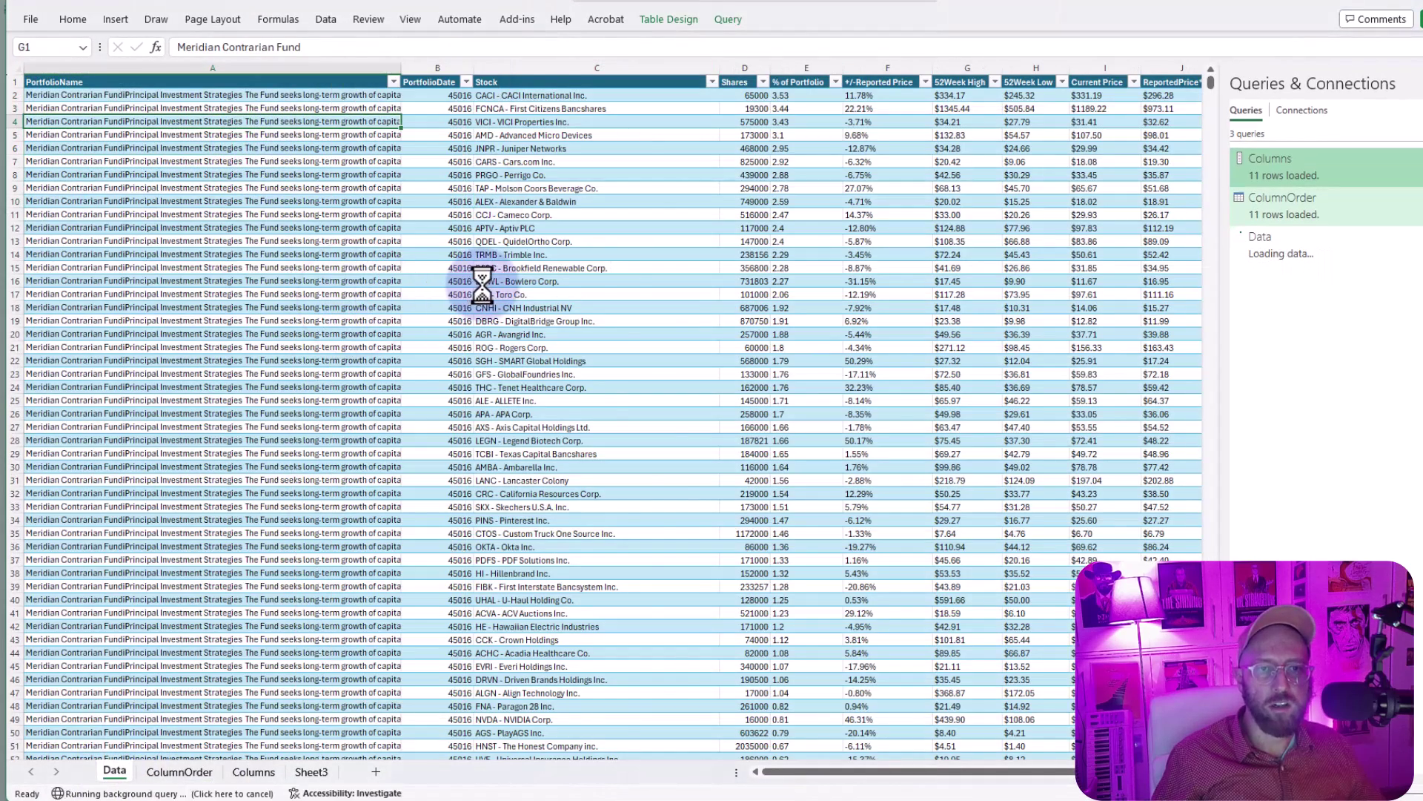
Step: Examine the refreshed Data table's columns against the order set in the Columns table
click(477, 295)
drag(91, 112, 700, 299)
click(475, 425)
click(343, 296)
click(224, 213)
drag(26, 134, 683, 306)
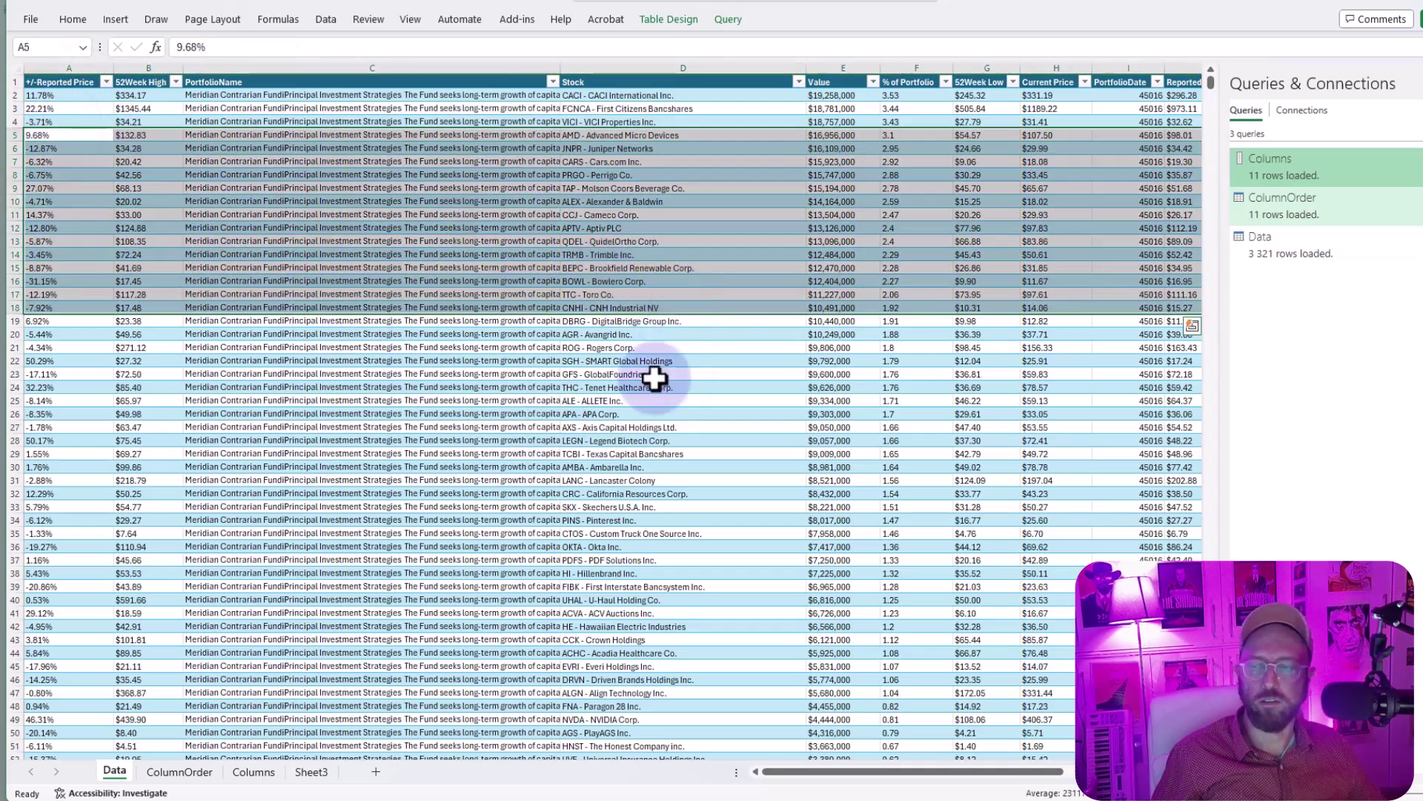
click(566, 454)
click(581, 255)
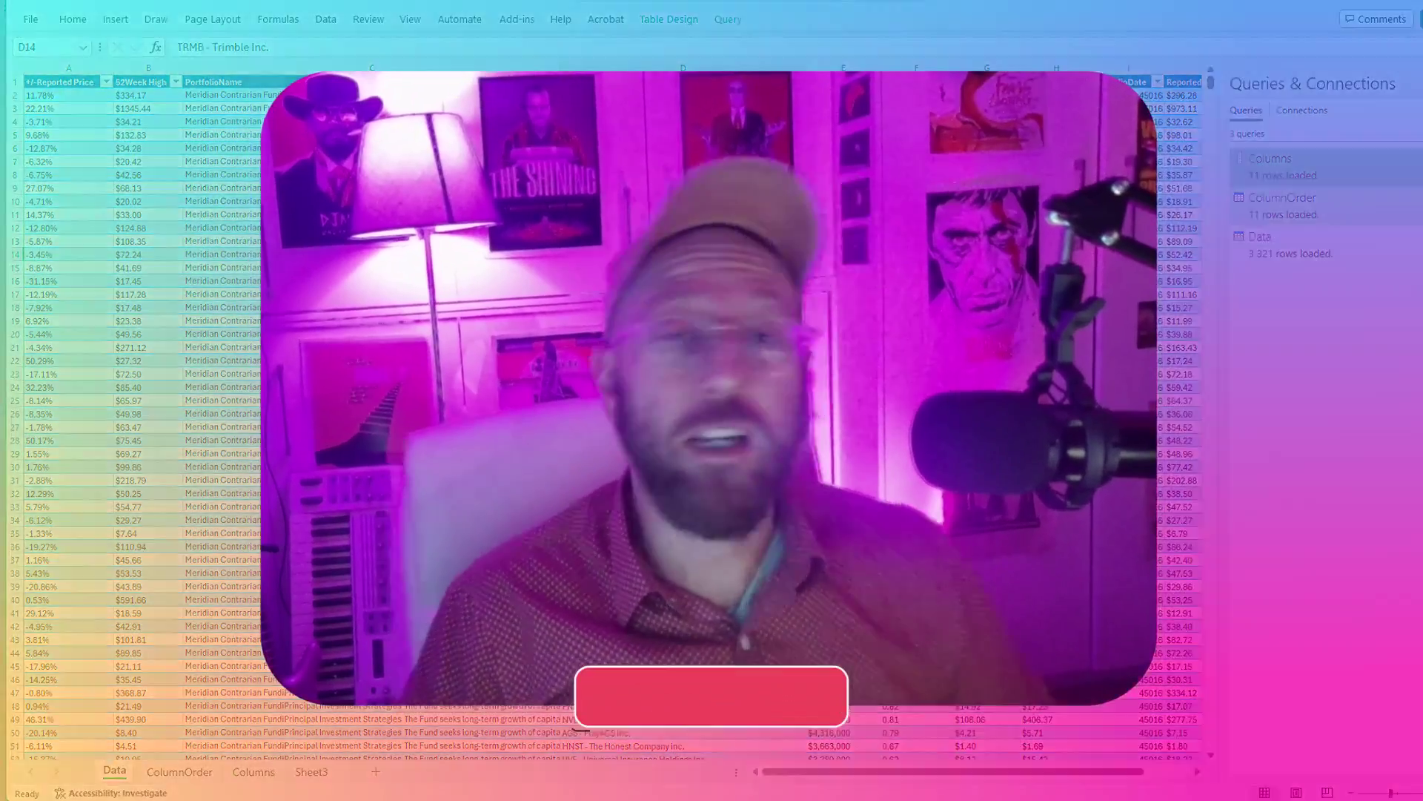